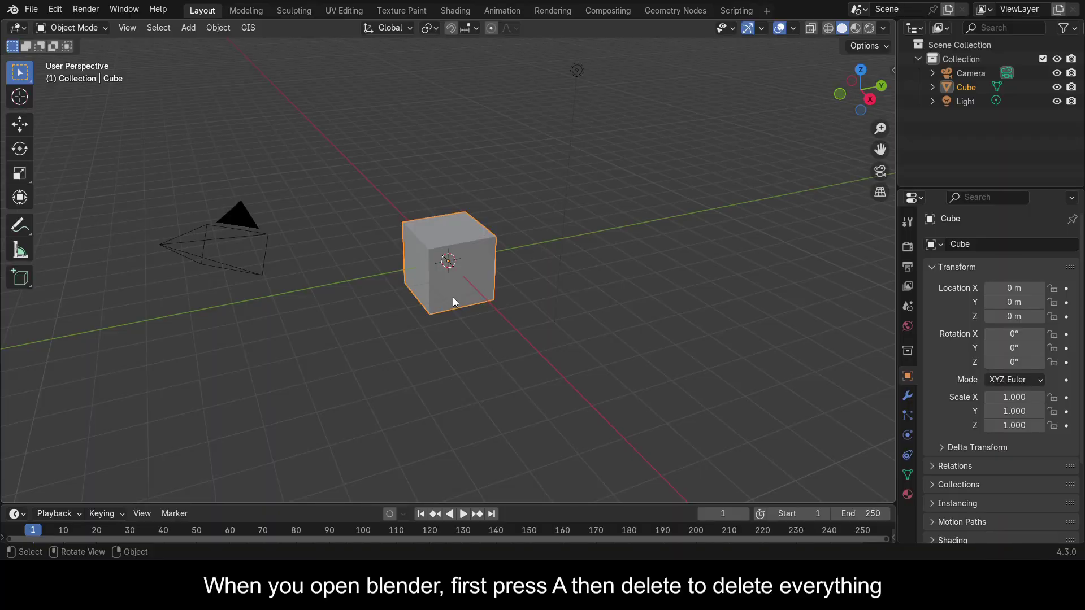
- Select and delete the default camera, cube and light, leaving an empty scene
{"action": "key", "text": "alt+a"}
{"action": "key", "text": "a"}
{"action": "key", "text": "Delete"}
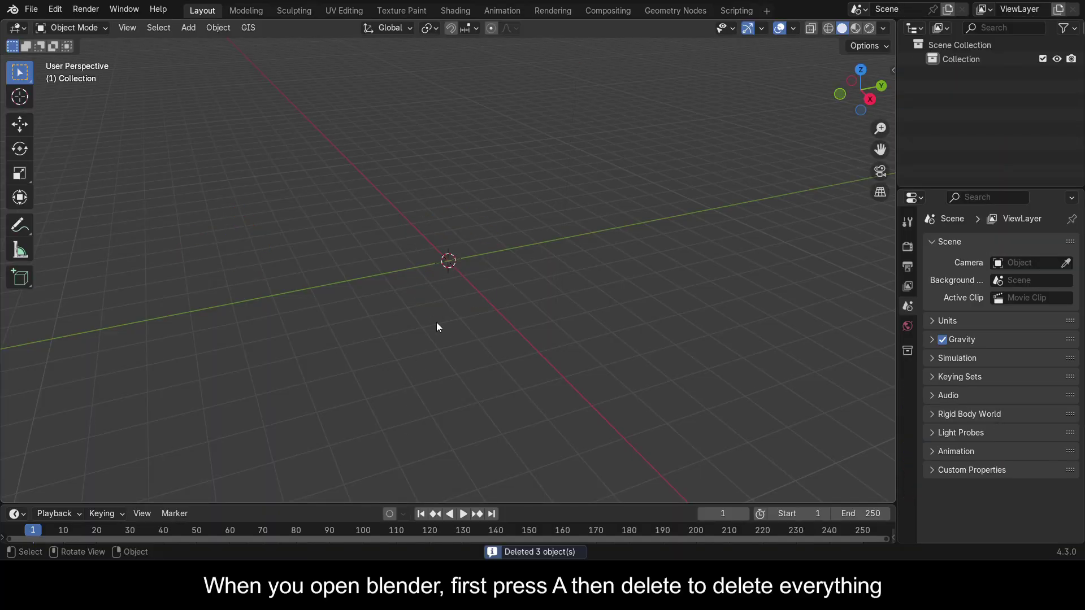
- Open Preferences and search the online extensions for 'extra'
{"action": "left_click", "coordinate": [55, 14]}
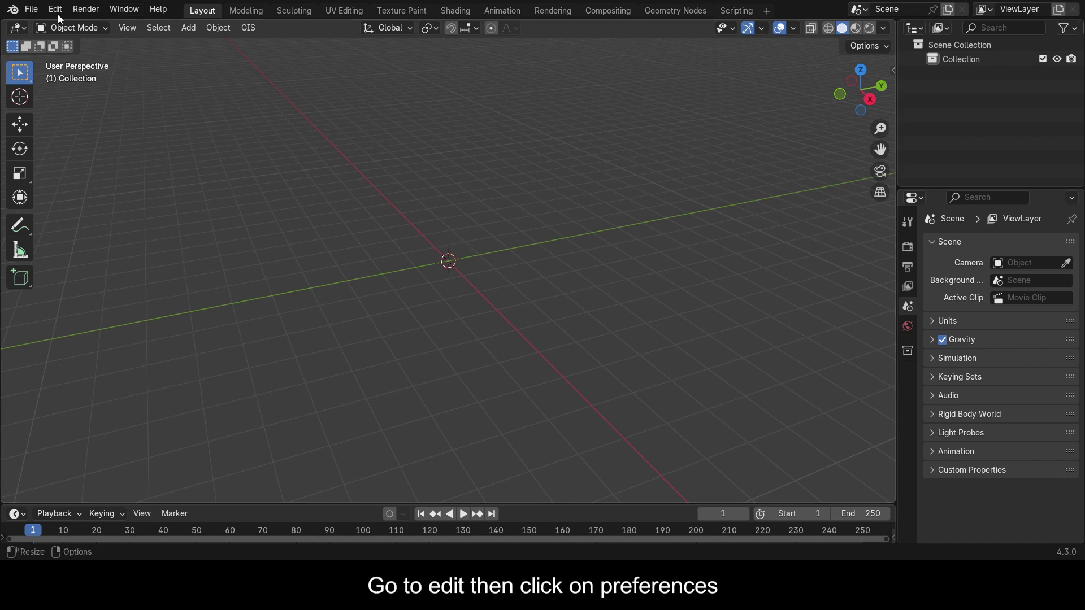
{"action": "left_click", "coordinate": [97, 190]}
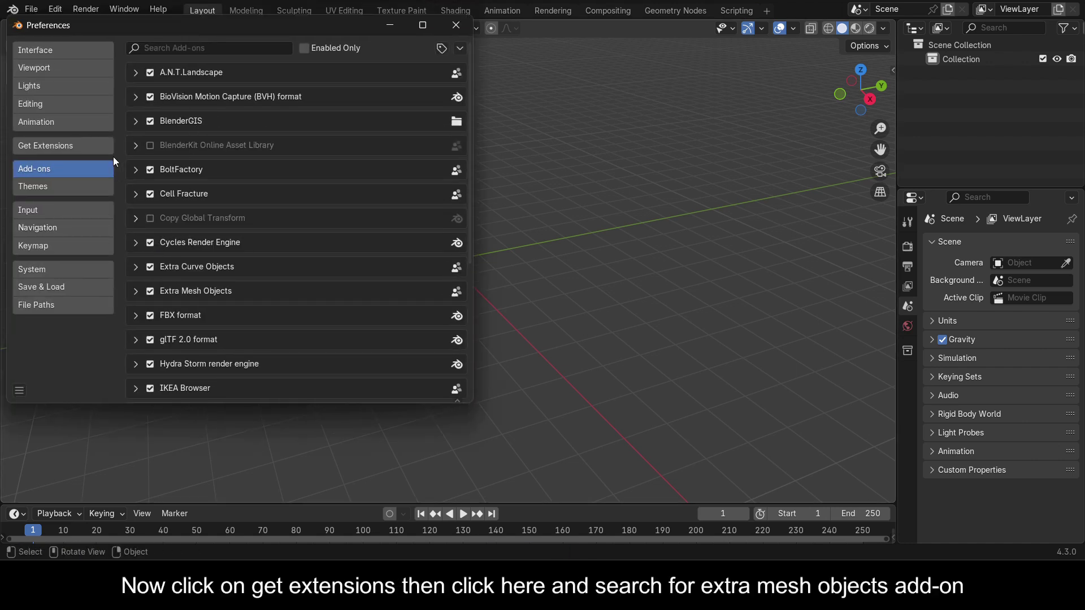
{"action": "left_click", "coordinate": [65, 145]}
{"action": "left_click", "coordinate": [195, 48]}
{"action": "type", "text": "extra"}
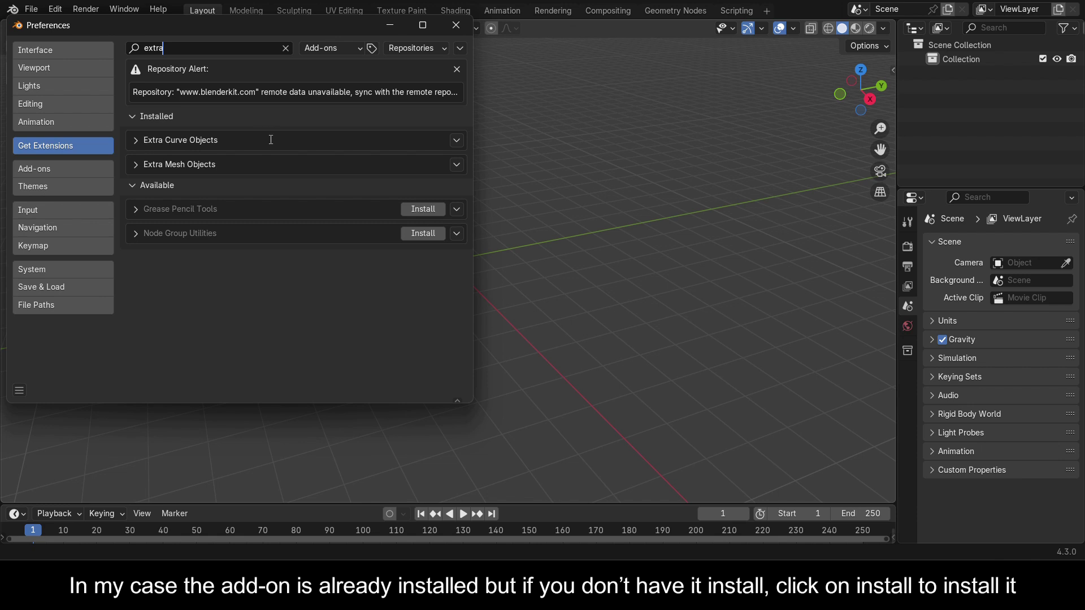
- Filter the installed add-ons by 'extra' to confirm Extra Mesh Objects is enabled
{"action": "left_click", "coordinate": [49, 173]}
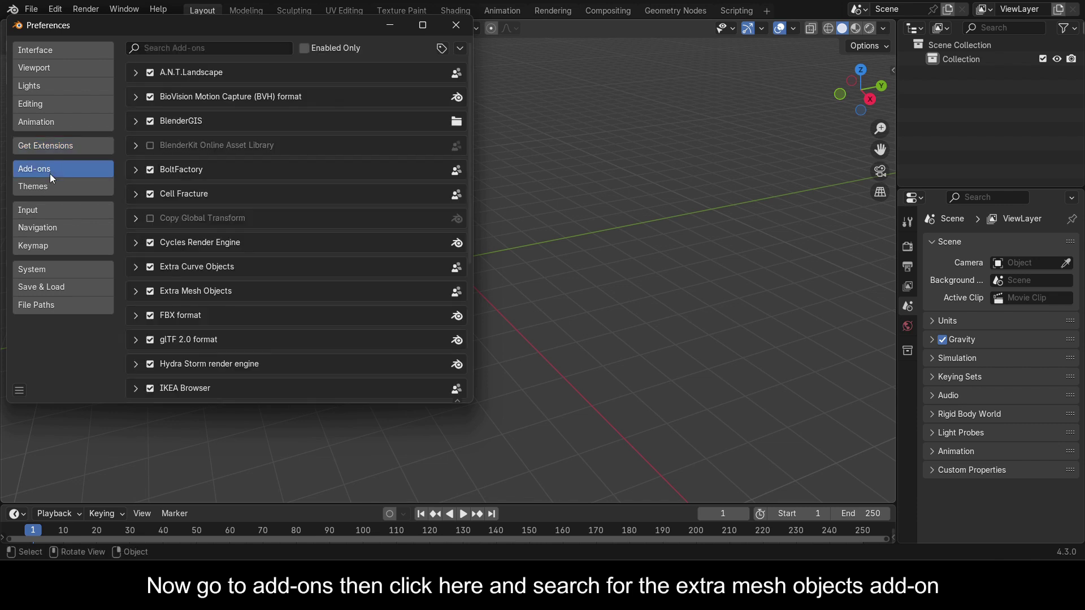
{"action": "left_click", "coordinate": [192, 50]}
{"action": "type", "text": "extra"}
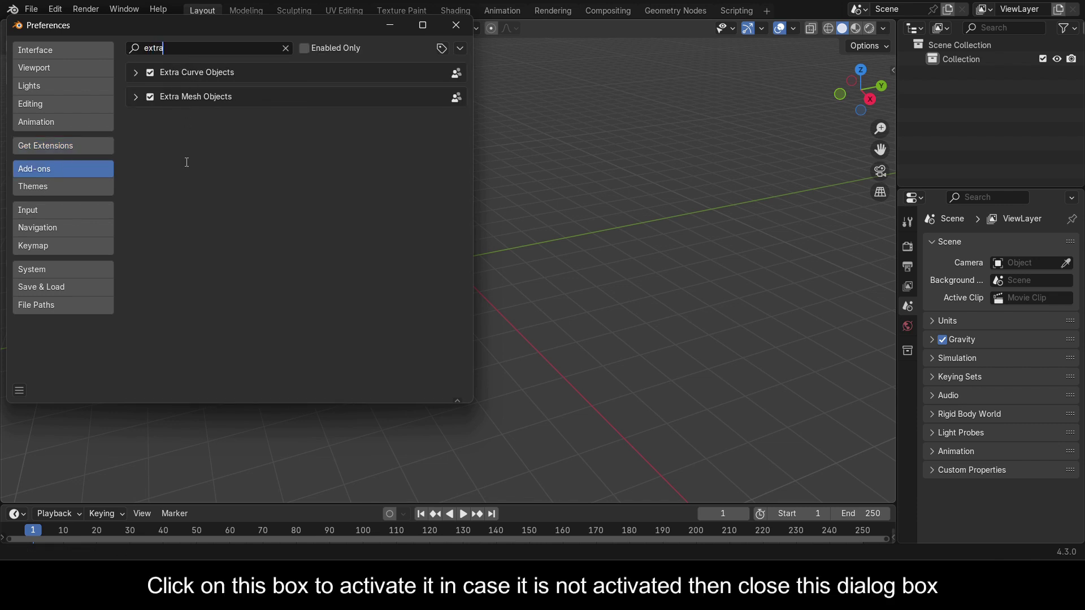
- Close Preferences and add a Brilliant gemstone mesh from Mesh > Gemstones
{"action": "left_click", "coordinate": [456, 25]}
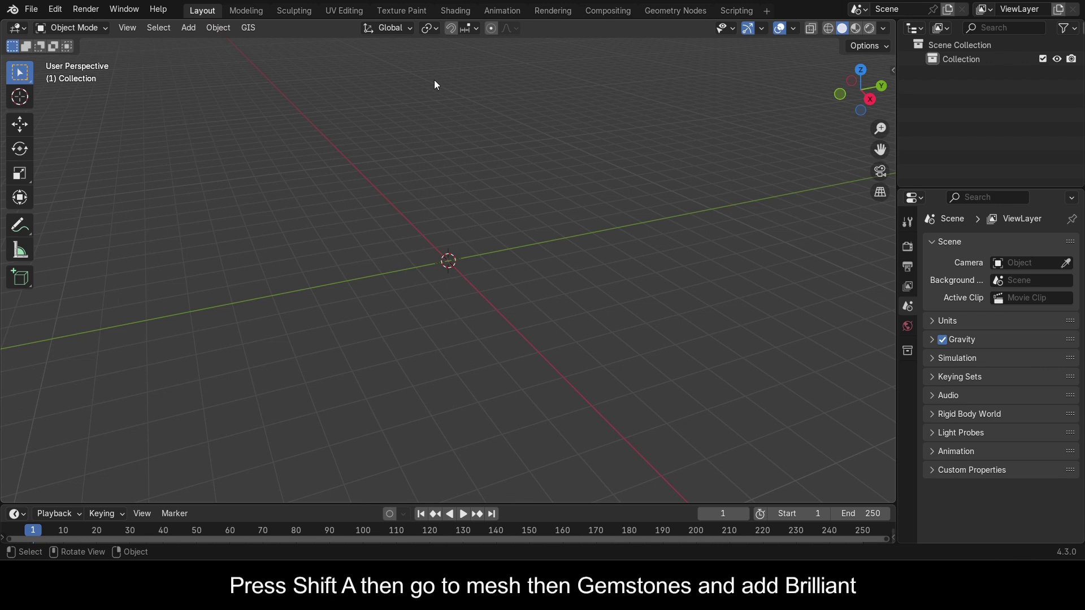
{"action": "key", "text": "shift+a"}
{"action": "mouse_move", "coordinate": [368, 164]}
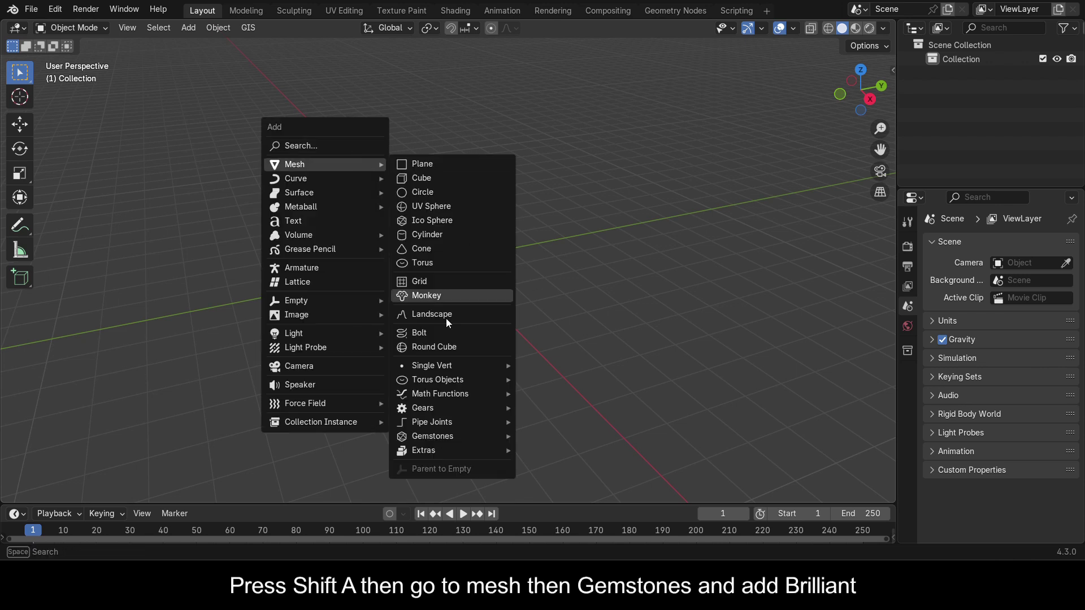
{"action": "mouse_move", "coordinate": [437, 436]}
{"action": "left_click", "coordinate": [571, 436]}
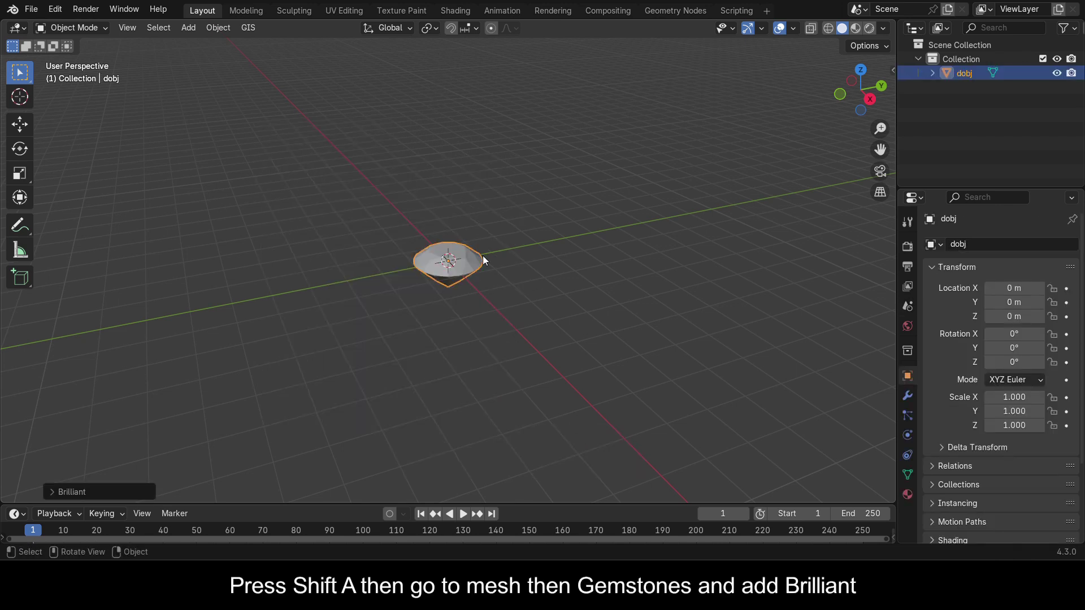
- In the operator panel, raise the gem's Segments to 21 and set Girdle to 0.03
{"action": "left_click", "coordinate": [55, 492]}
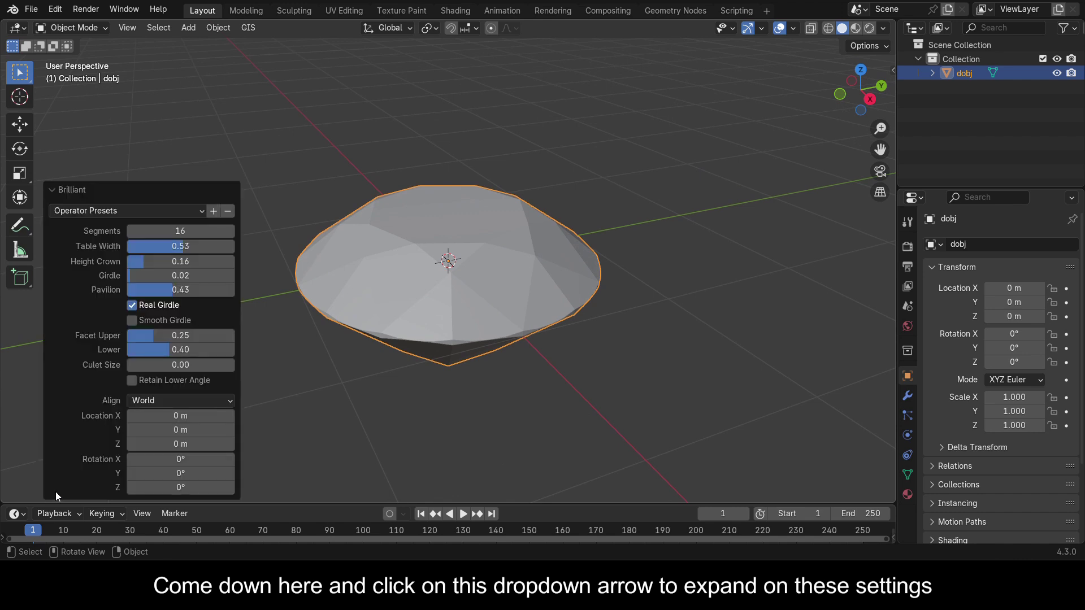
{"action": "left_click", "coordinate": [226, 229]}
{"action": "left_click", "coordinate": [226, 228]}
{"action": "left_click", "coordinate": [226, 228]}
{"action": "left_click", "coordinate": [226, 228]}
{"action": "left_click", "coordinate": [226, 228]}
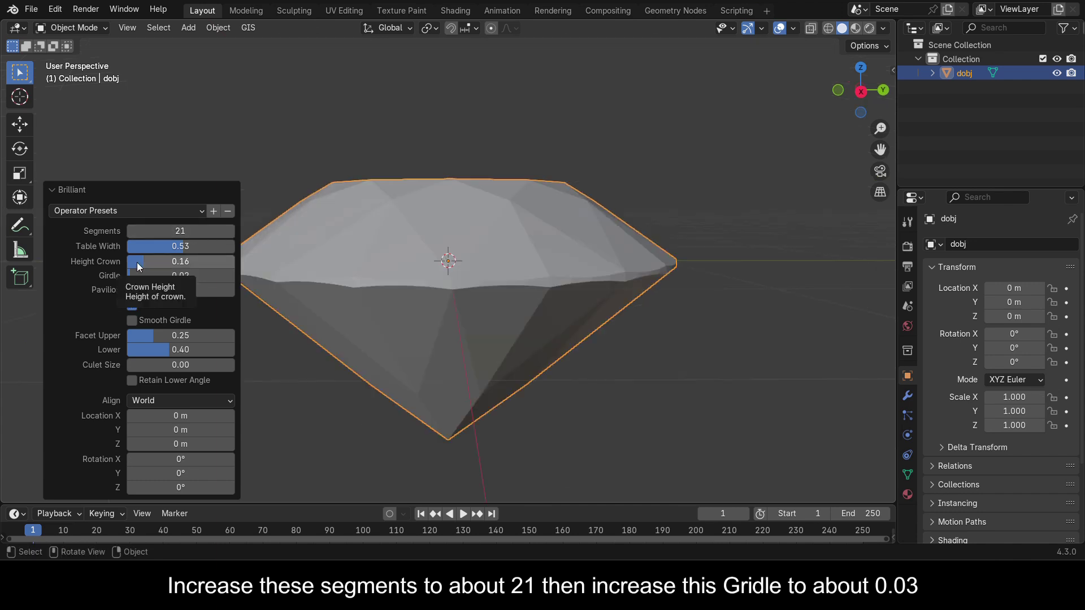
{"action": "left_click_drag", "start_coordinate": [137, 277], "coordinate": [137, 281]}
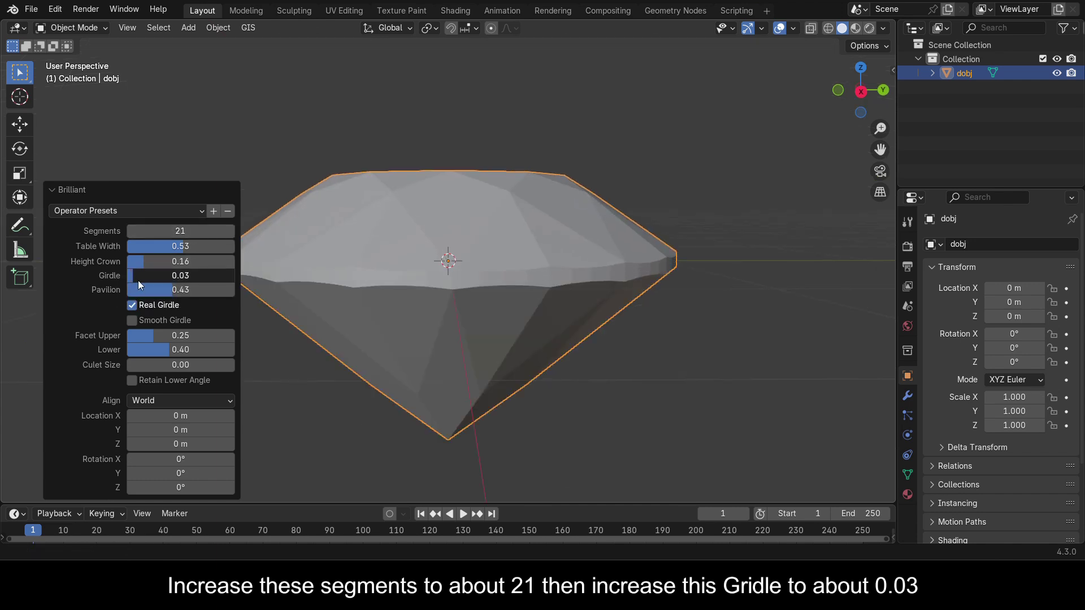
{"action": "left_click_drag", "start_coordinate": [173, 291], "coordinate": [168, 290]}
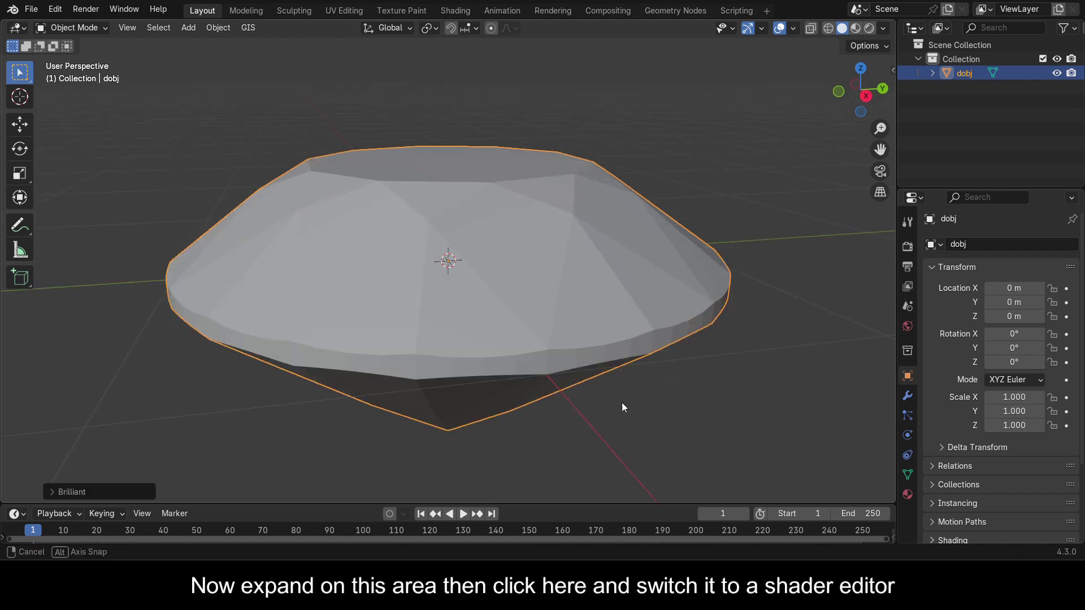
- Enlarge the timeline area and turn it into a Shader Editor
{"action": "left_click_drag", "start_coordinate": [271, 504], "coordinate": [304, 338]}
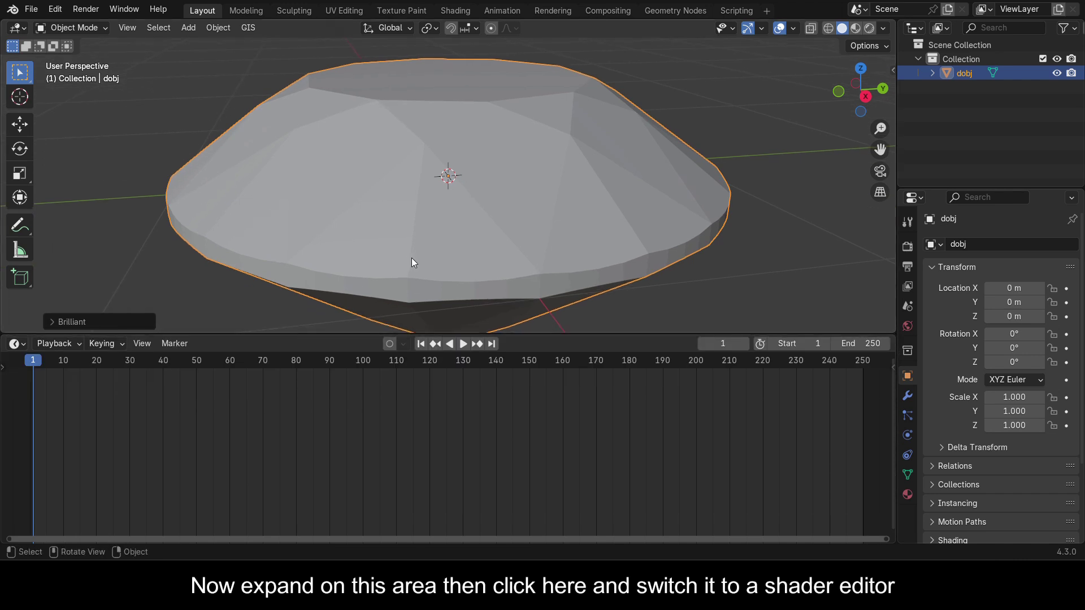
{"action": "left_click", "coordinate": [20, 343]}
{"action": "left_click", "coordinate": [61, 472]}
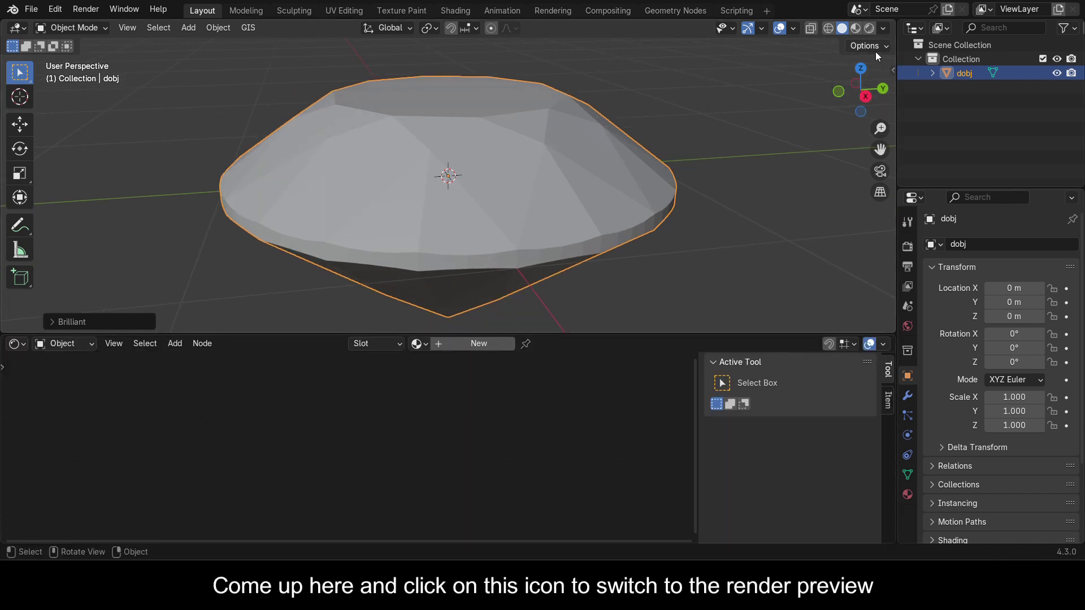
- Switch the viewport to Rendered shading and set the render engine to Cycles
{"action": "left_click", "coordinate": [869, 28]}
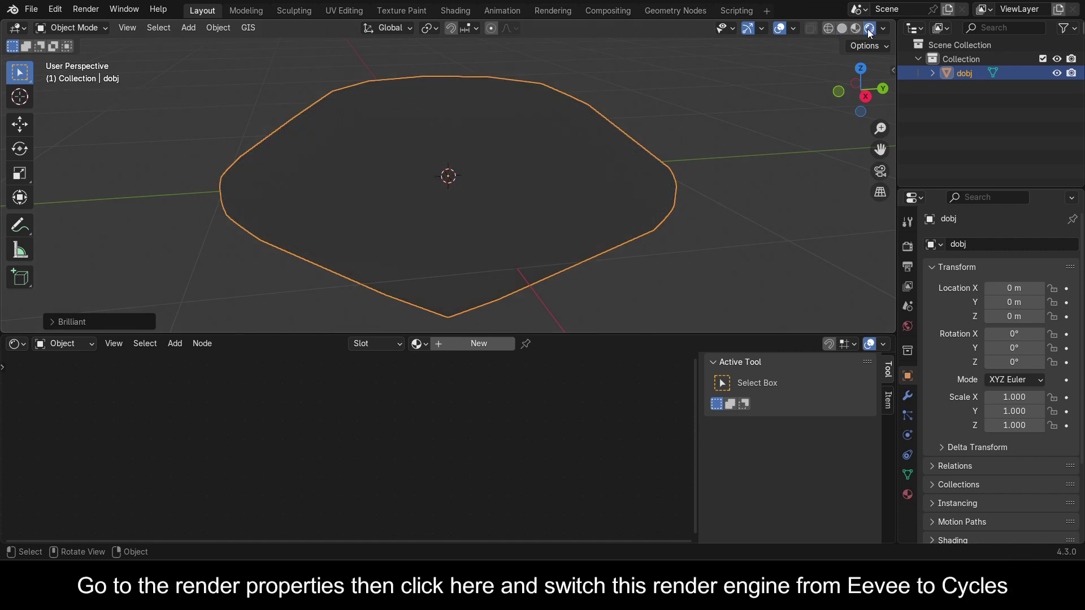
{"action": "left_click", "coordinate": [908, 247]}
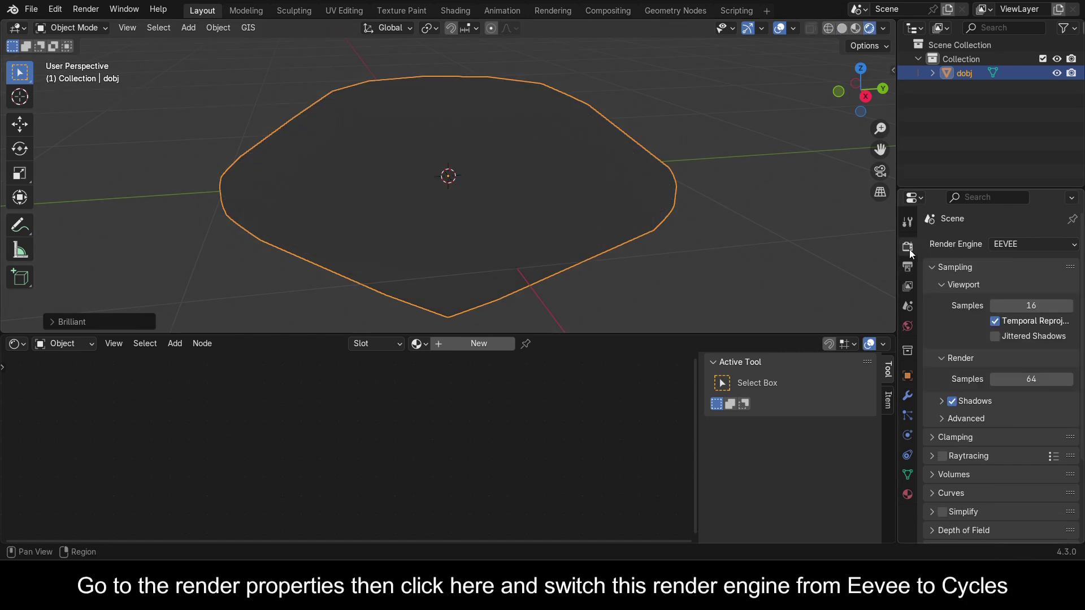
{"action": "left_click", "coordinate": [1032, 243]}
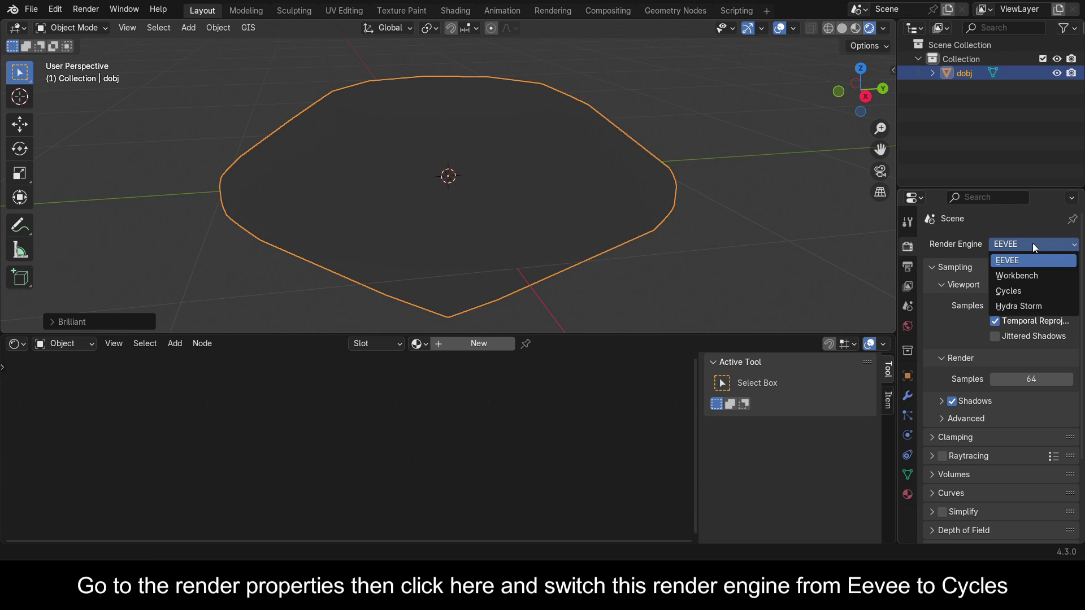
{"action": "left_click", "coordinate": [1032, 290]}
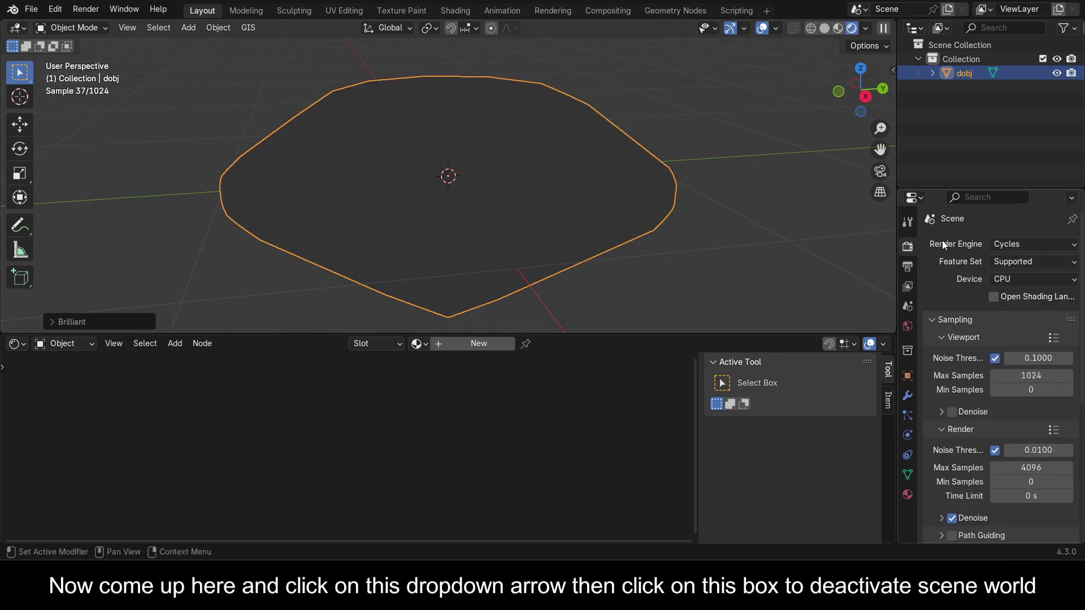
- Turn off Scene World preview lighting and create a new material for the gem
{"action": "left_click", "coordinate": [865, 28]}
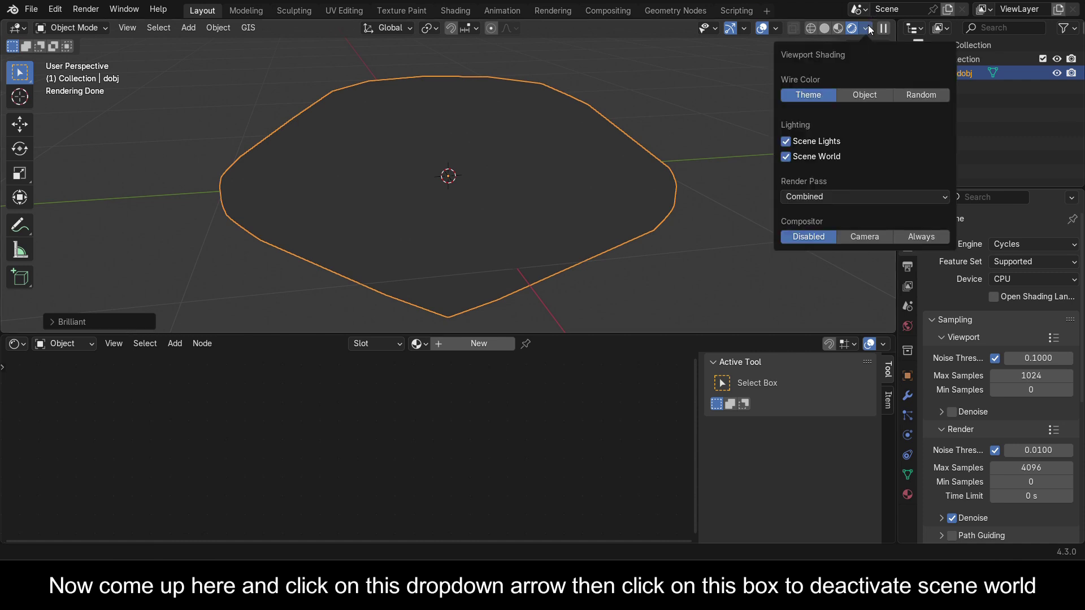
{"action": "left_click", "coordinate": [784, 156]}
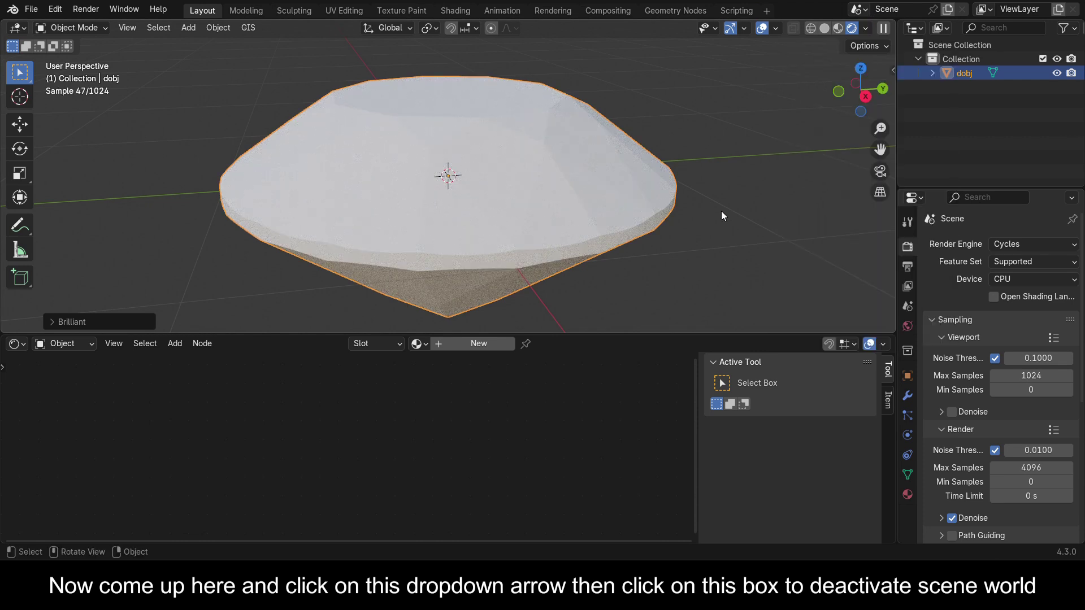
{"action": "left_click", "coordinate": [446, 343]}
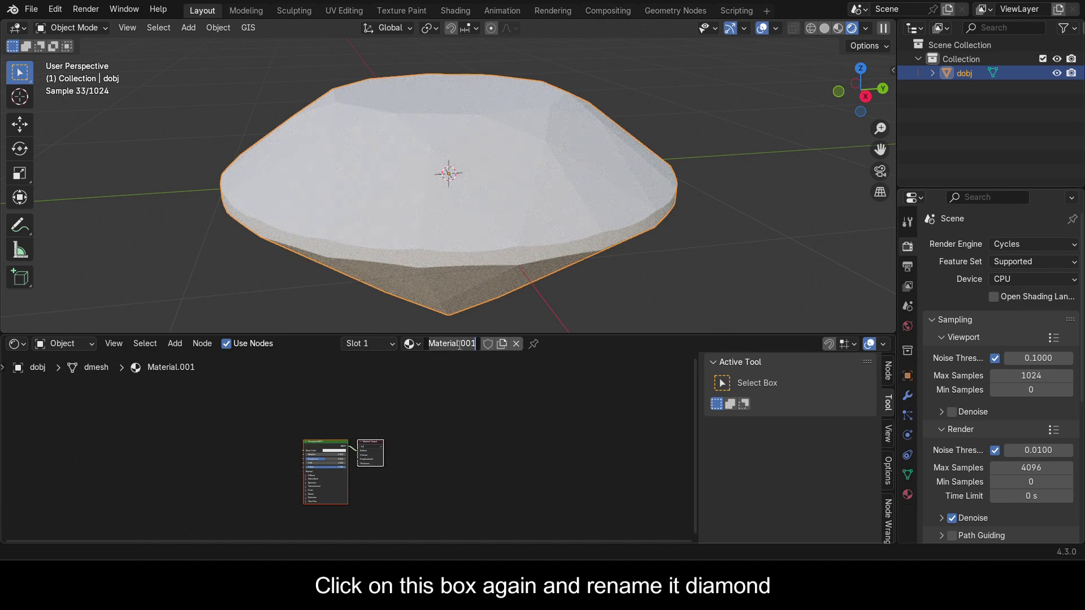
- Rename the new material to 'diamond'
{"action": "left_click", "coordinate": [446, 344]}
{"action": "type", "text": "dio"}
{"action": "key", "text": "BackSpace"}
{"action": "type", "text": "amond"}
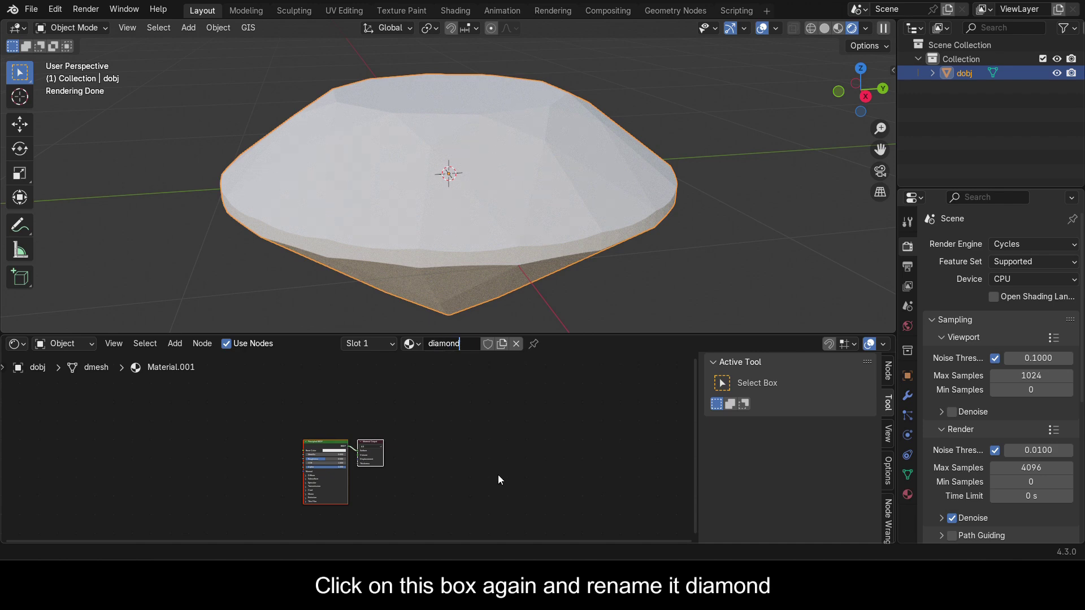
{"action": "key", "text": "Return"}
- Delete the Principled BSDF node from the diamond material
{"action": "scroll", "coordinate": [382, 428], "scroll_direction": "up", "scroll_amount": 4}
{"action": "scroll", "coordinate": [362, 414], "scroll_direction": "up", "scroll_amount": 2}
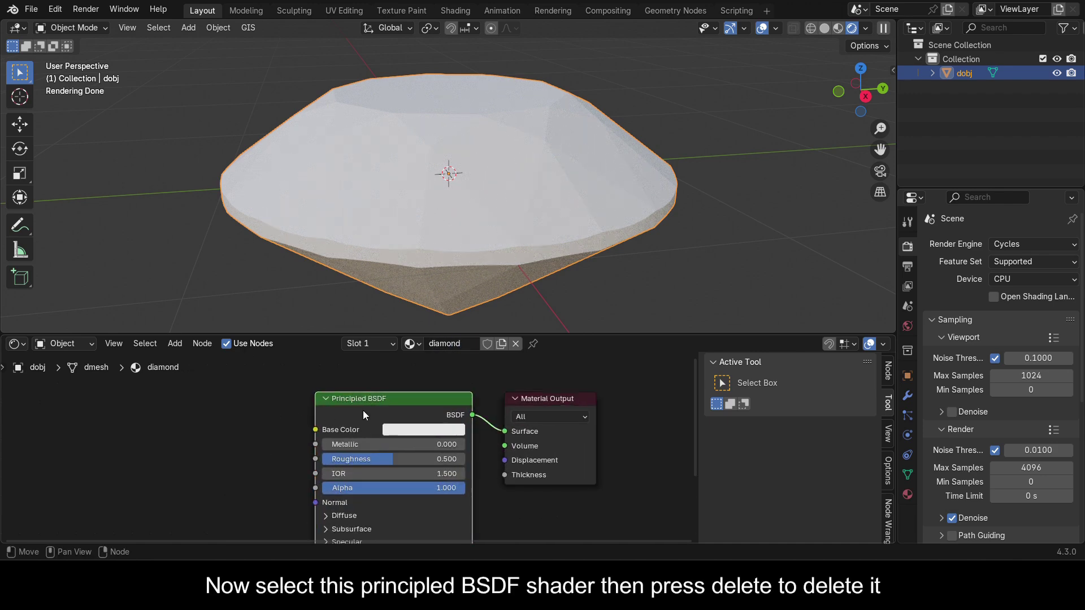
{"action": "left_click", "coordinate": [363, 410]}
{"action": "key", "text": "Delete"}
{"action": "scroll", "coordinate": [496, 436], "scroll_direction": "down", "scroll_amount": 1}
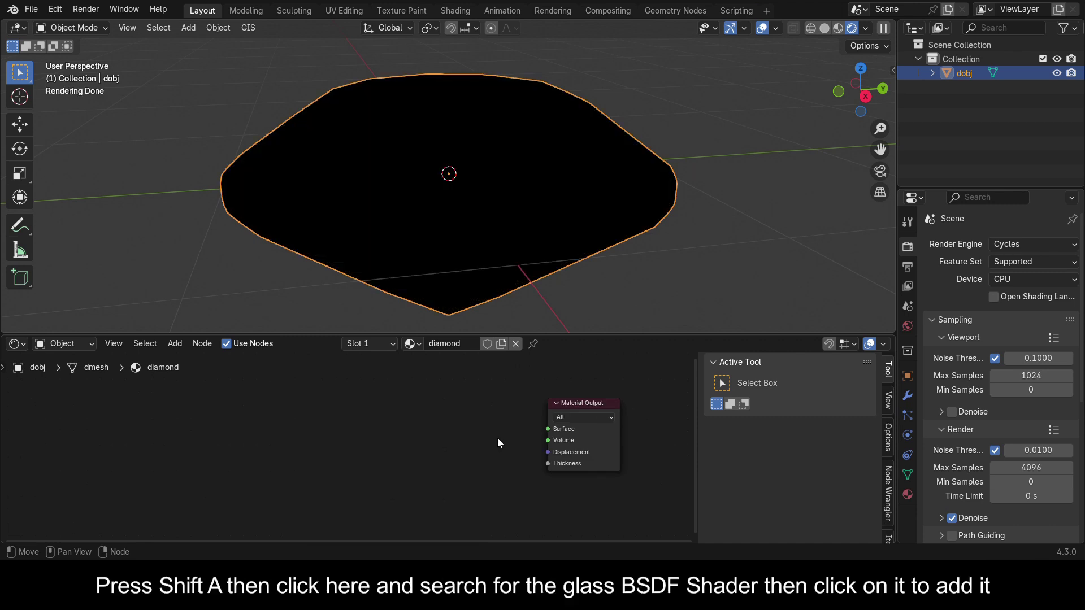
- Add a Glass BSDF node and connect its BSDF output to the Material Output Surface
{"action": "key", "text": "shift+a"}
{"action": "left_click", "coordinate": [443, 371]}
{"action": "type", "text": "gl"}
{"action": "left_click", "coordinate": [488, 394]}
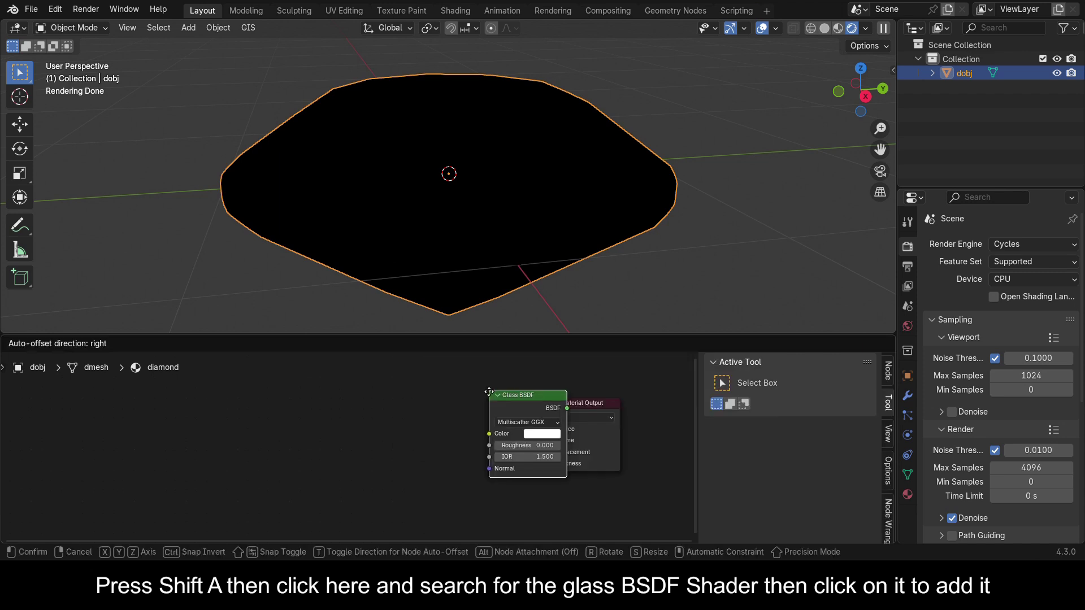
{"action": "left_click", "coordinate": [329, 433]}
{"action": "left_click_drag", "start_coordinate": [406, 450], "coordinate": [556, 432]}
- Drop a Mix Shader onto the glass-to-output link, with the Glass BSDF in its second input
{"action": "key", "text": "shift+a"}
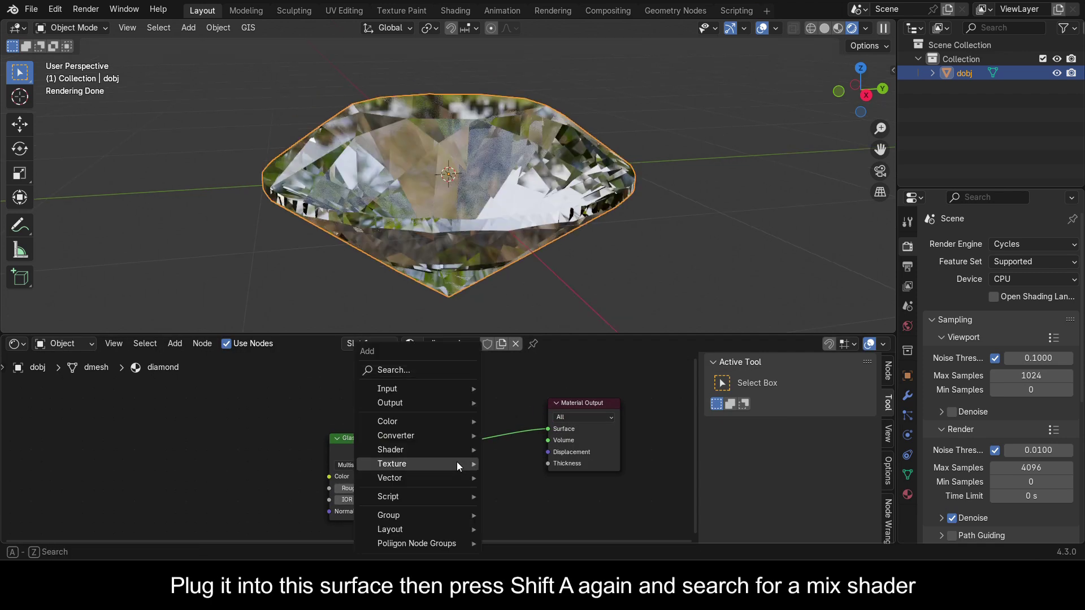
{"action": "type", "text": "mi"}
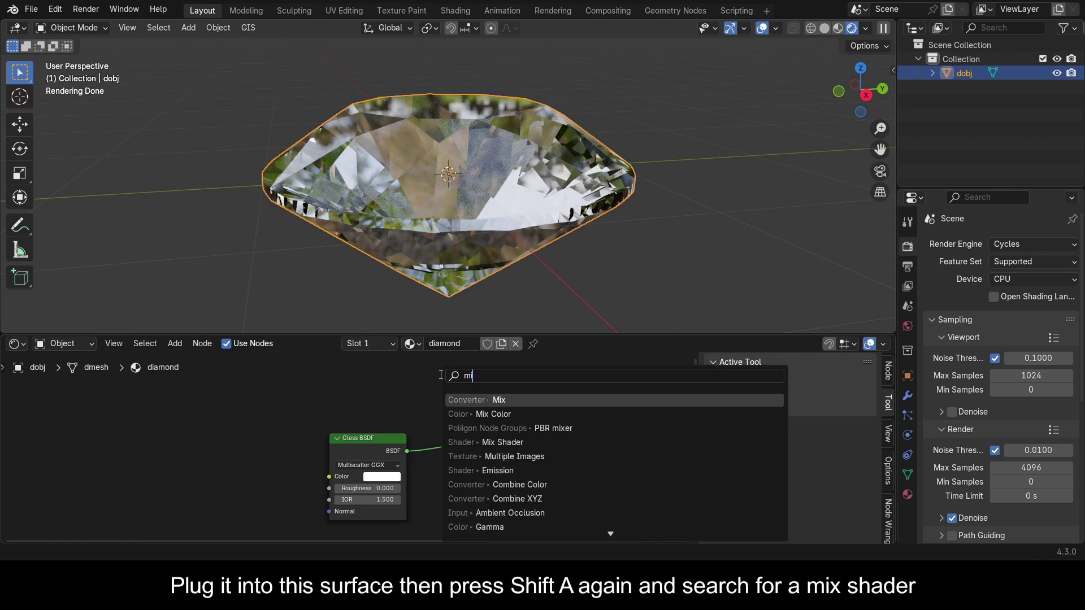
{"action": "left_click", "coordinate": [452, 442]}
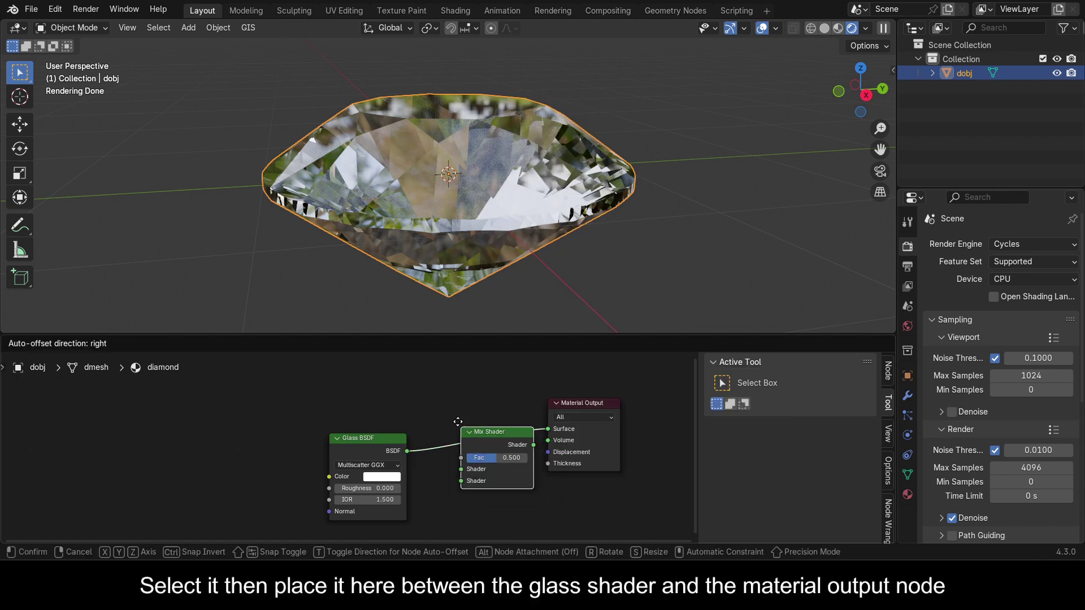
{"action": "left_click", "coordinate": [452, 400]}
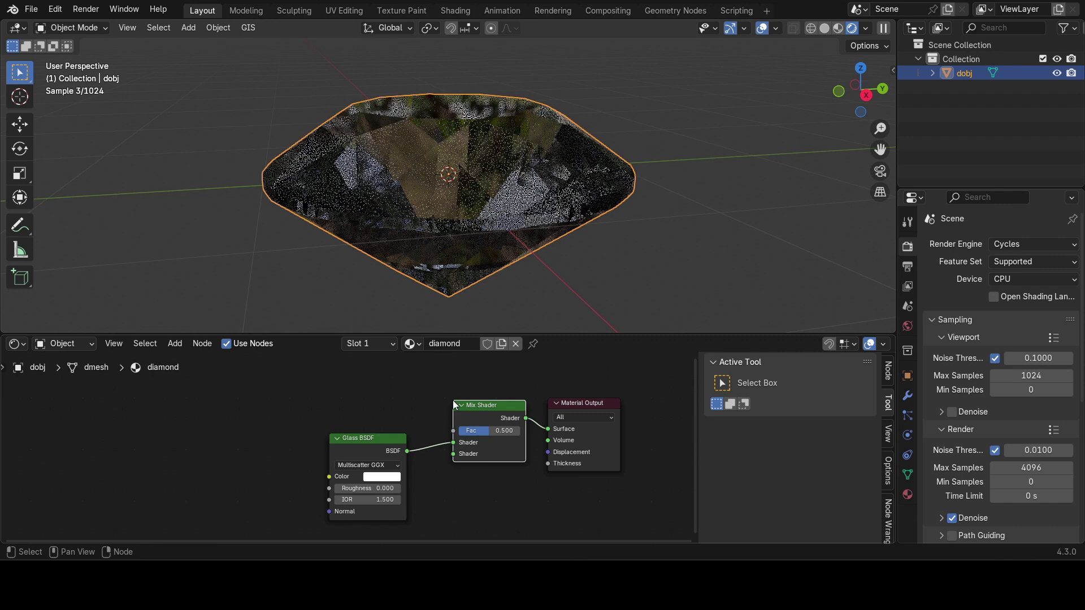
{"action": "left_click_drag", "start_coordinate": [452, 444], "coordinate": [452, 448]}
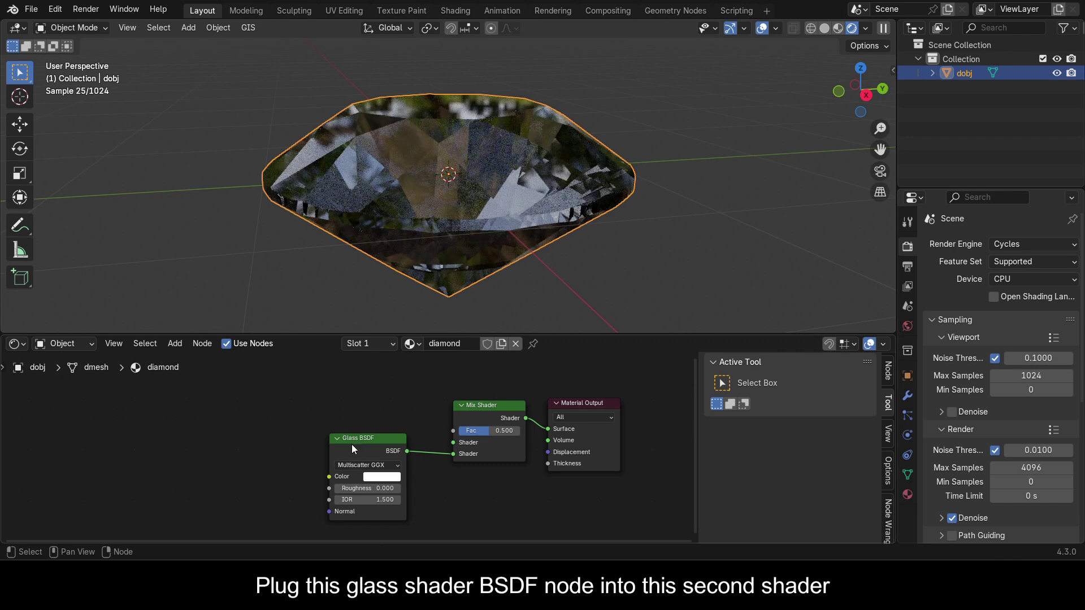
- Duplicate the Glass BSDF above and connect the copy to the Mix Shader's first input
{"action": "left_click_drag", "start_coordinate": [351, 449], "coordinate": [352, 484]}
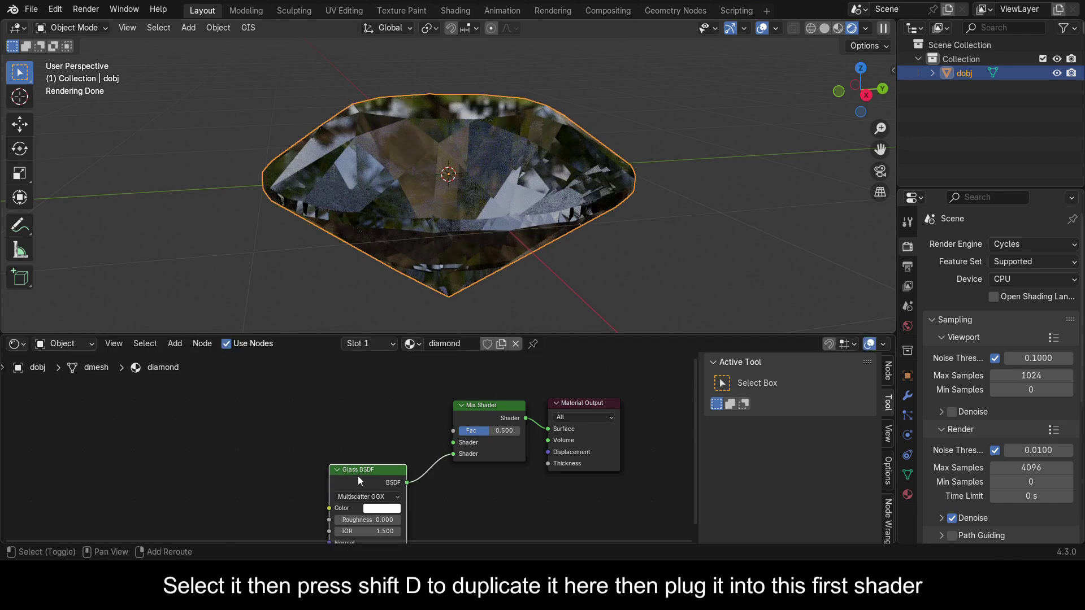
{"action": "key", "text": "shift+d"}
{"action": "left_click", "coordinate": [355, 359]}
{"action": "scroll", "coordinate": [395, 430], "scroll_direction": "up", "scroll_amount": 1}
{"action": "left_click_drag", "start_coordinate": [437, 409], "coordinate": [490, 483]}
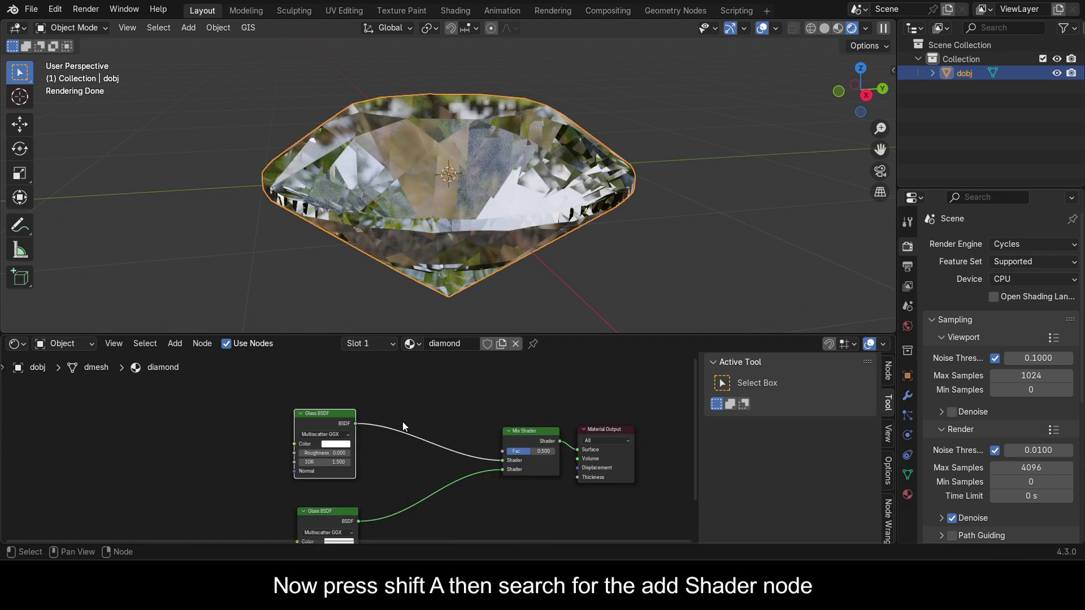
{"action": "key", "text": "shift+a"}
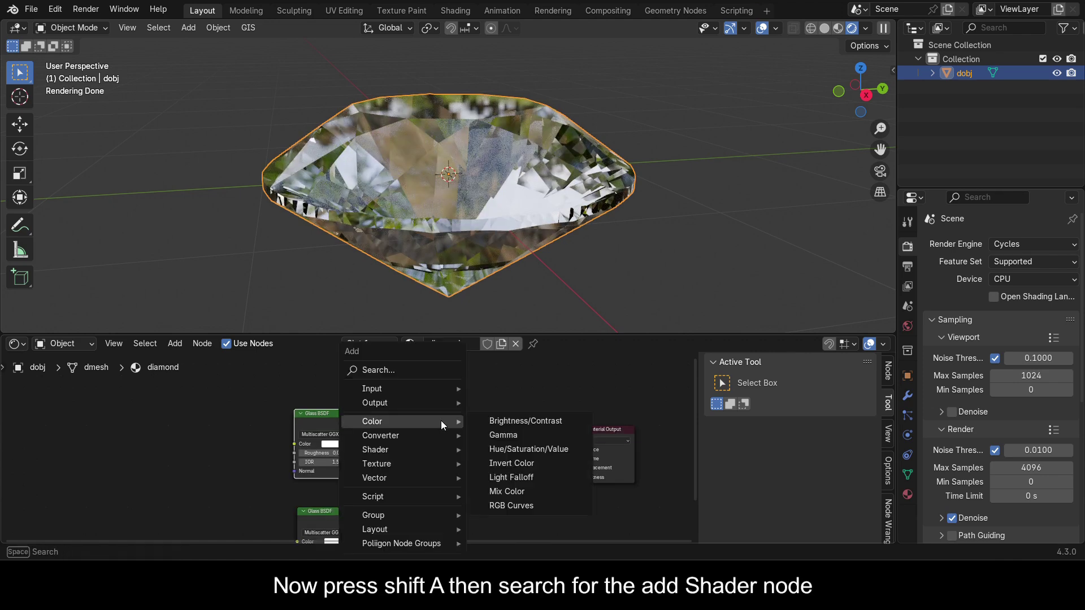
- Search 'ad' for an Add Shader and drop it on the upper Glass BSDF's link to the Mix Shader
{"action": "left_click", "coordinate": [405, 371]}
{"action": "type", "text": "ad"}
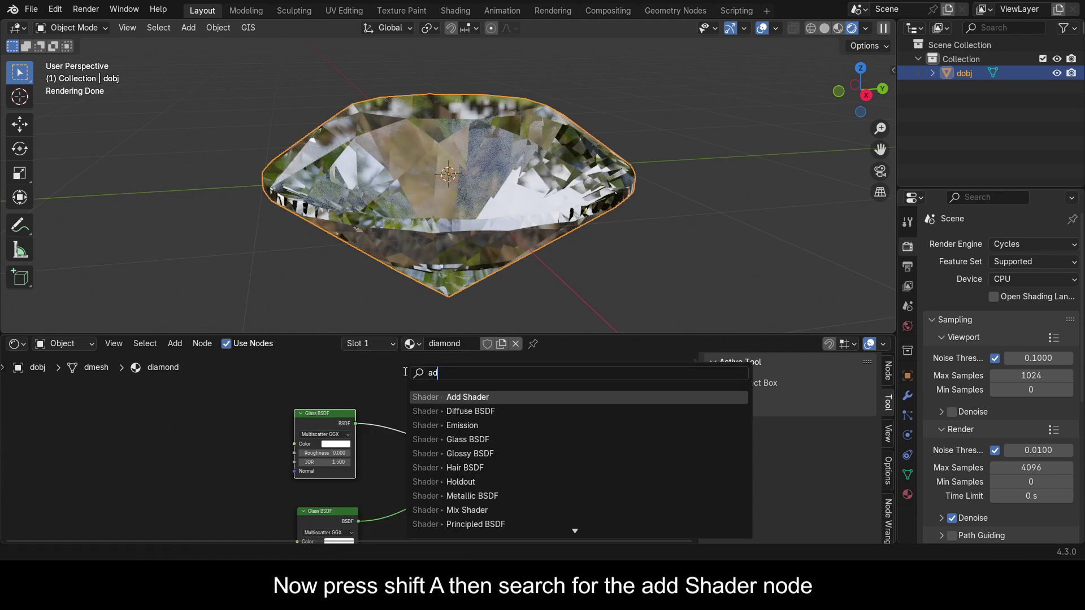
{"action": "left_click", "coordinate": [464, 397]}
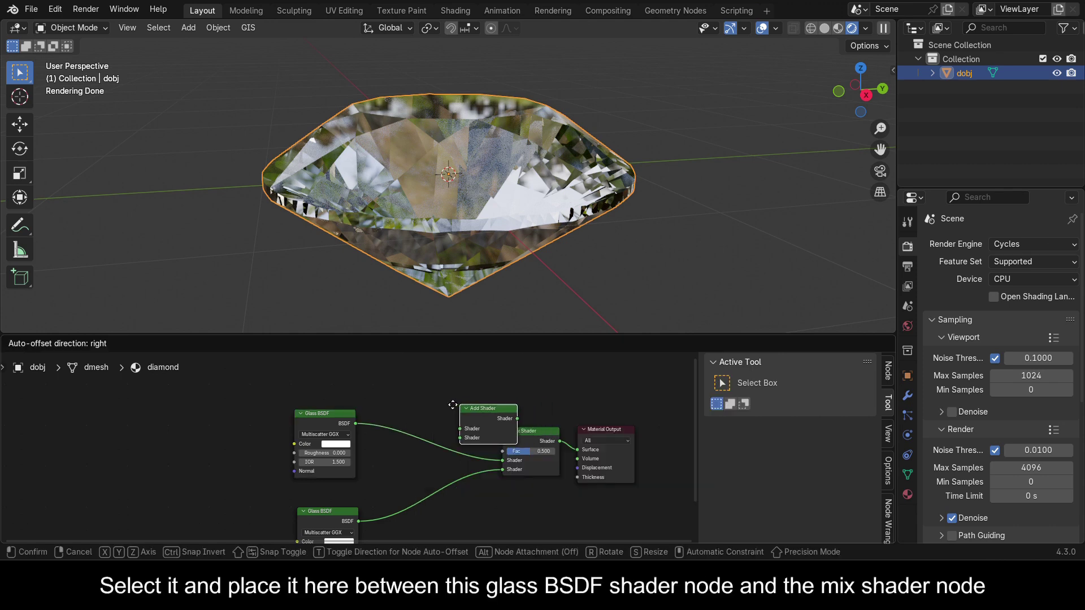
{"action": "left_click", "coordinate": [417, 409]}
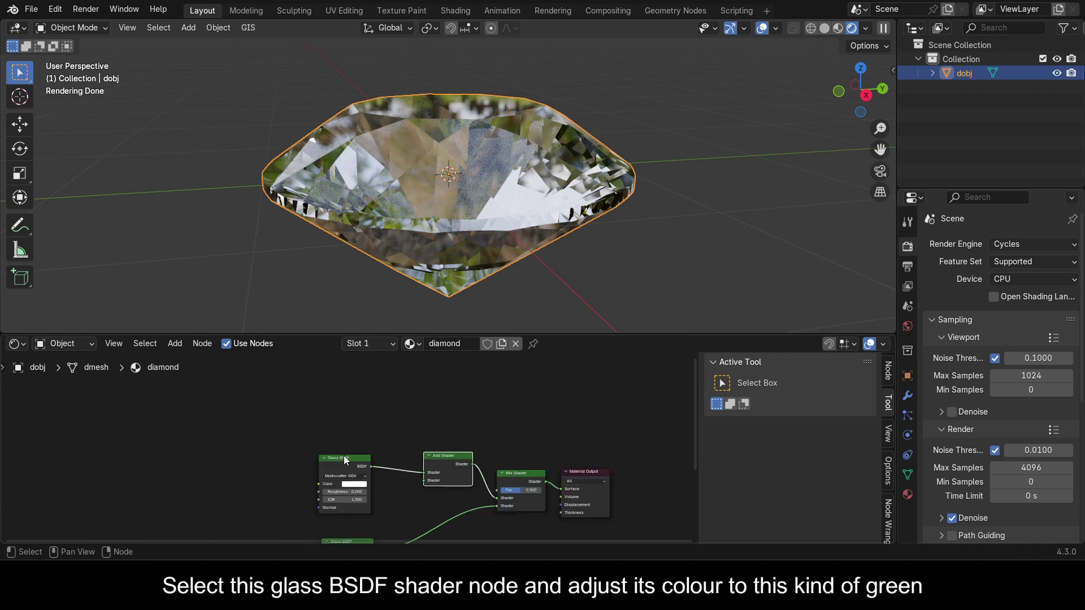
{"action": "left_click_drag", "start_coordinate": [343, 455], "coordinate": [346, 439]}
{"action": "scroll", "coordinate": [373, 462], "scroll_direction": "up", "scroll_amount": 1}
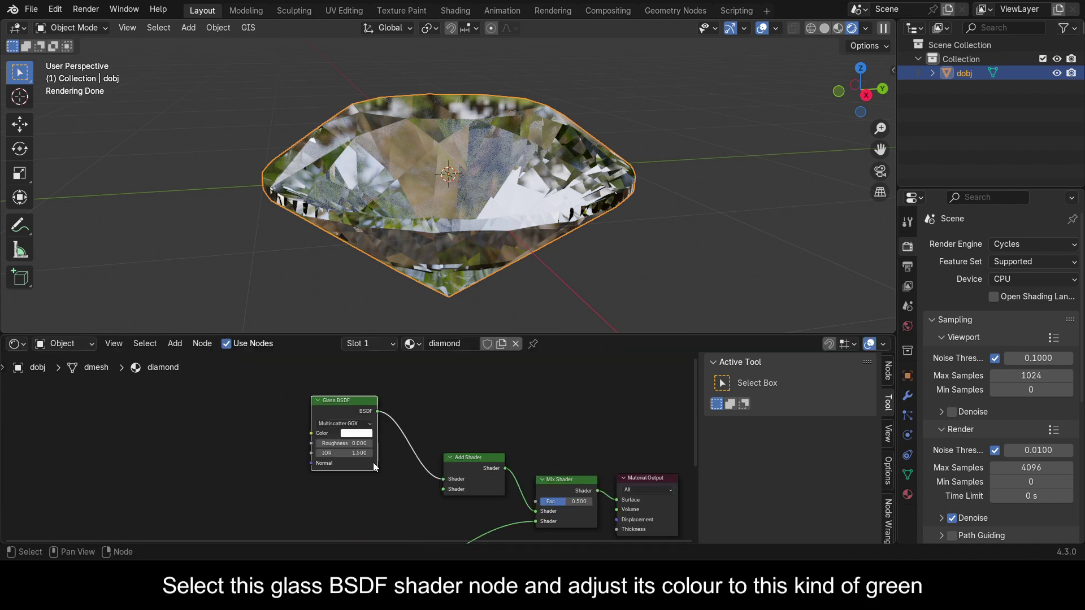
{"action": "scroll", "coordinate": [373, 462], "scroll_direction": "down", "scroll_amount": 1}
- Set the upper Glass BSDF's Color to green
{"action": "left_click", "coordinate": [366, 415]}
{"action": "left_click", "coordinate": [368, 306]}
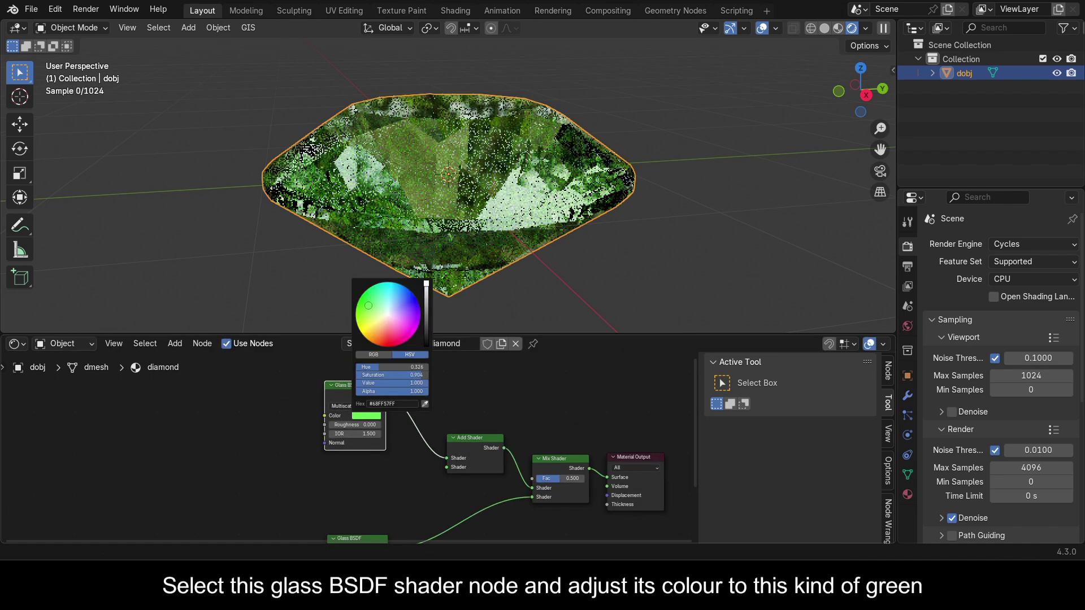
{"action": "left_click", "coordinate": [337, 398]}
- Duplicate the green Glass BSDF below, colour it red, and link it to the Add Shader's second input
{"action": "key", "text": "shift+d"}
{"action": "left_click", "coordinate": [342, 462]}
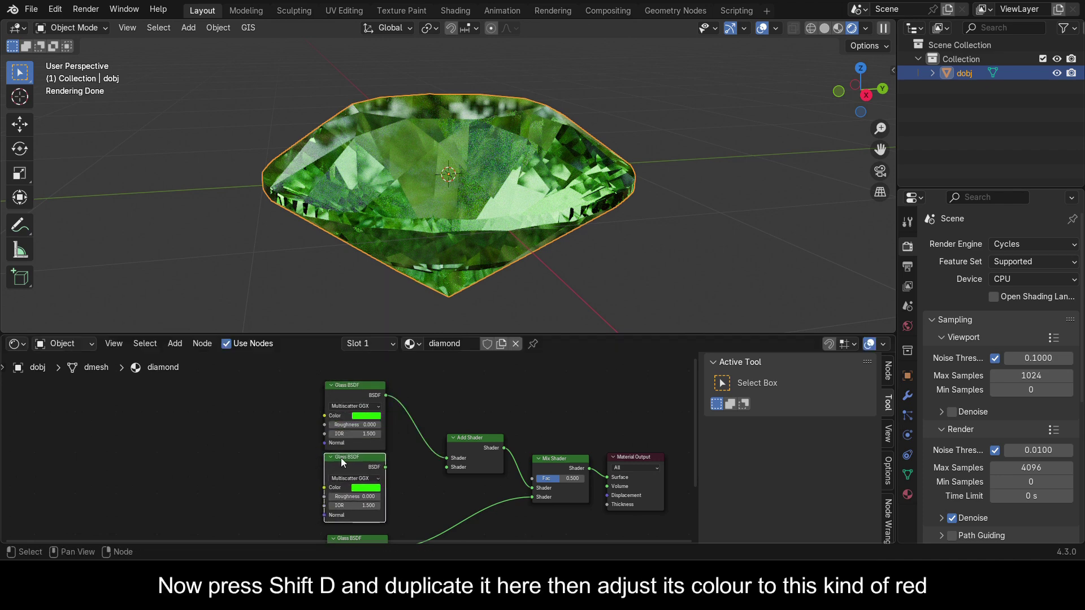
{"action": "scroll", "coordinate": [342, 462], "scroll_direction": "up", "scroll_amount": 1}
{"action": "left_click", "coordinate": [383, 458]}
{"action": "left_click", "coordinate": [405, 384]}
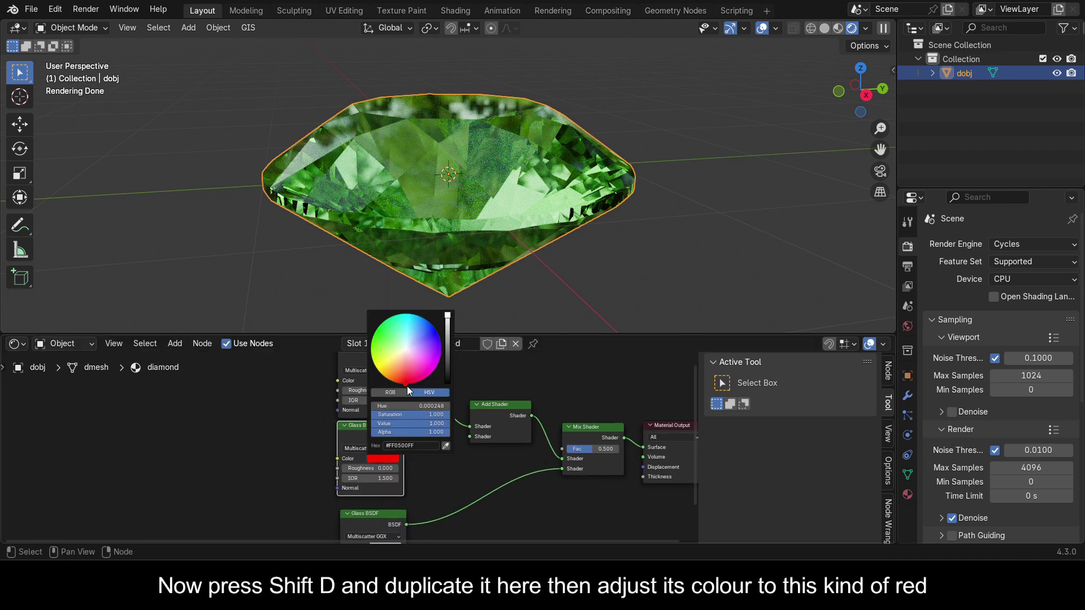
{"action": "left_click_drag", "start_coordinate": [404, 436], "coordinate": [464, 438]}
- Duplicate the Add Shader upstream and connect the green Glass BSDF into it
{"action": "scroll", "coordinate": [548, 443], "scroll_direction": "down", "scroll_amount": 3}
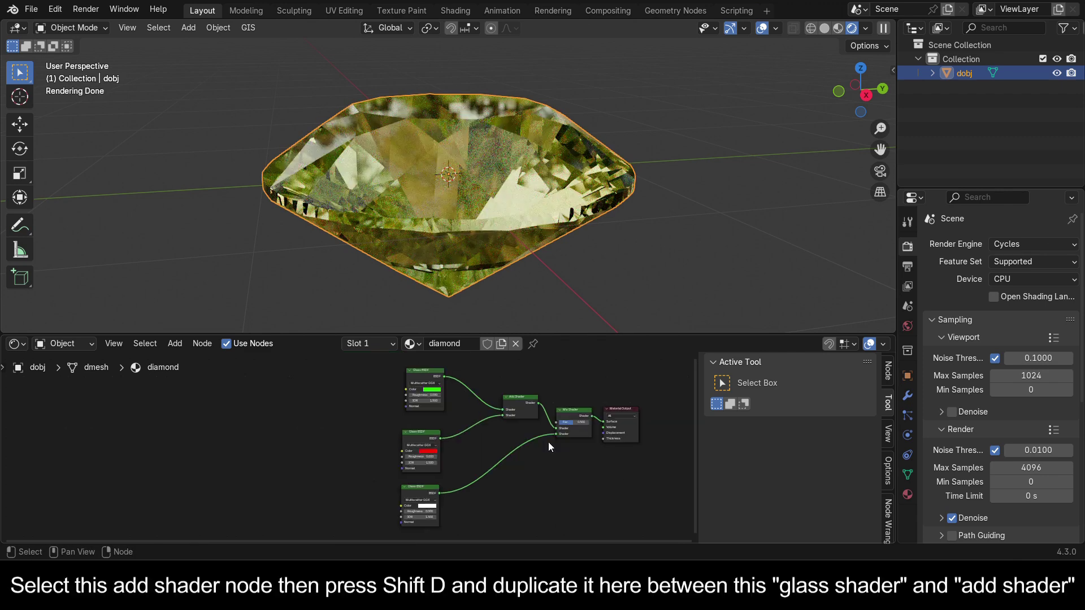
{"action": "middle_click_drag", "start_coordinate": [503, 408], "coordinate": [504, 455]}
{"action": "scroll", "coordinate": [520, 450], "scroll_direction": "up", "scroll_amount": 1}
{"action": "scroll", "coordinate": [520, 450], "scroll_direction": "up", "scroll_amount": 1}
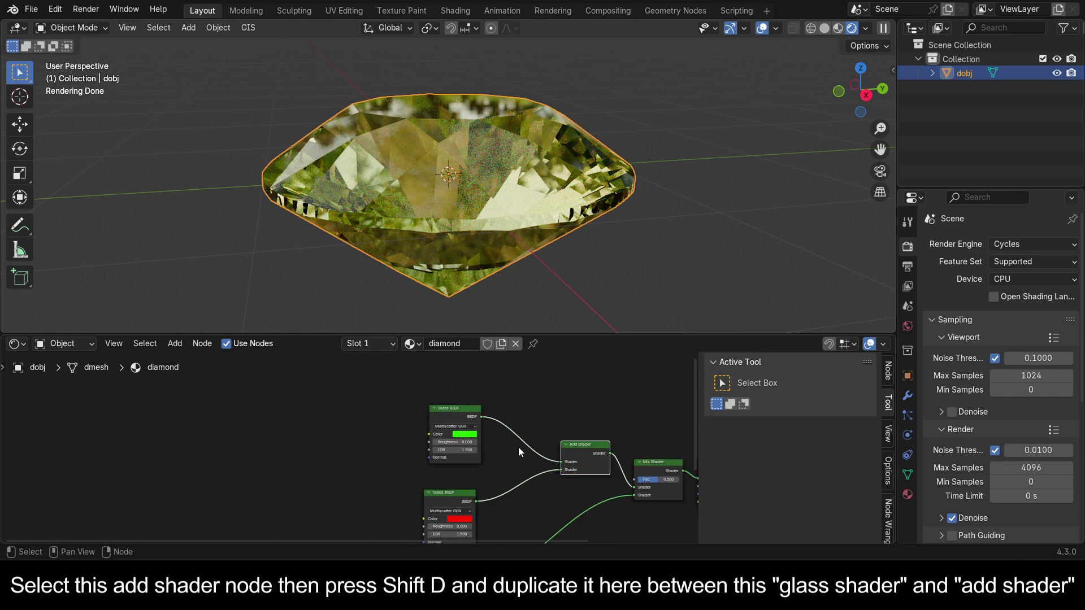
{"action": "key", "text": "shift+d"}
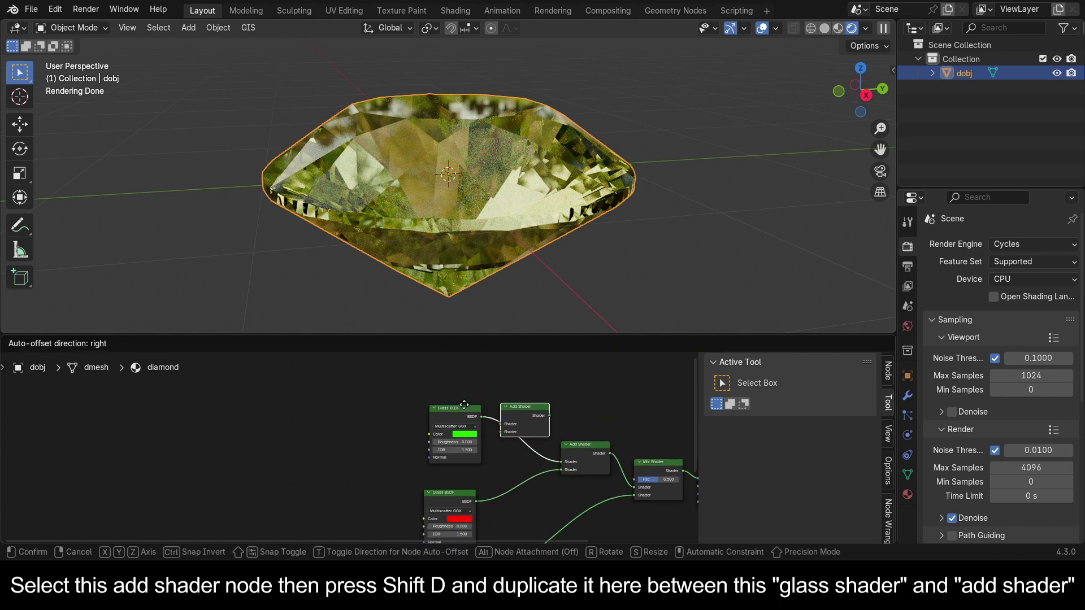
{"action": "left_click", "coordinate": [463, 406]}
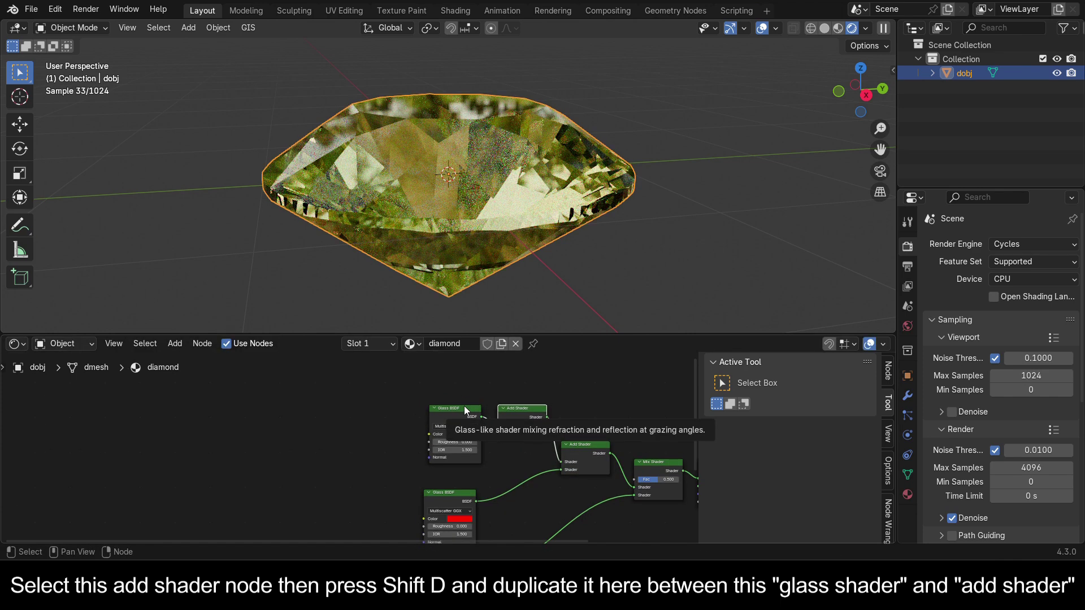
{"action": "scroll", "coordinate": [464, 406], "scroll_direction": "up", "scroll_amount": 1}
{"action": "left_click_drag", "start_coordinate": [514, 422], "coordinate": [557, 426]}
- Duplicate the green Glass BSDF, colour the copy blue, and link it to the upper Add Shader
{"action": "left_click", "coordinate": [494, 419]}
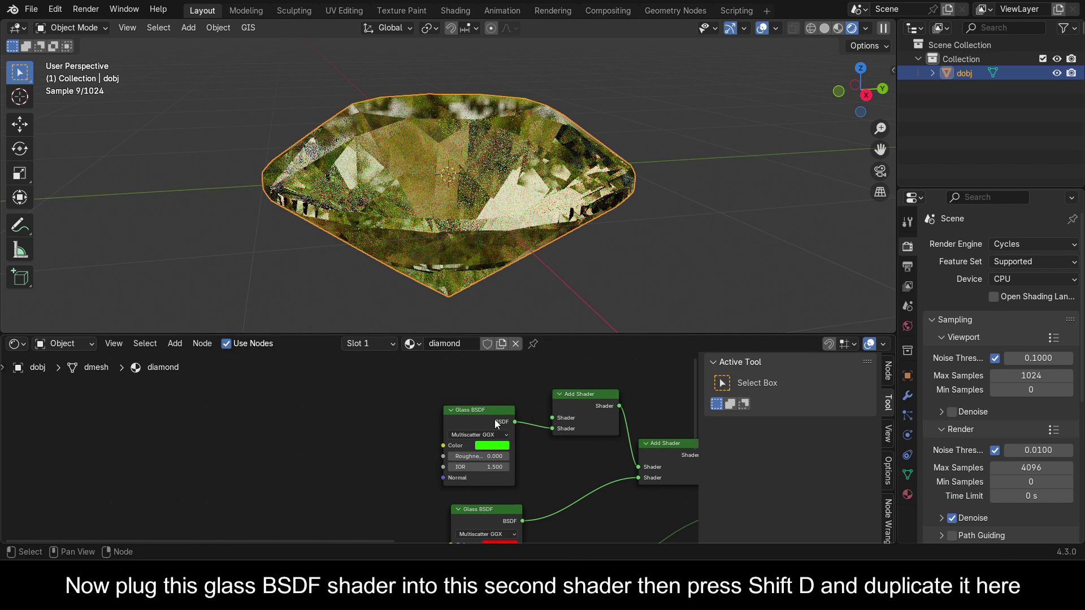
{"action": "scroll", "coordinate": [493, 417], "scroll_direction": "down", "scroll_amount": 2}
{"action": "middle_click_drag", "start_coordinate": [493, 417], "coordinate": [497, 451]}
{"action": "key", "text": "shift+d"}
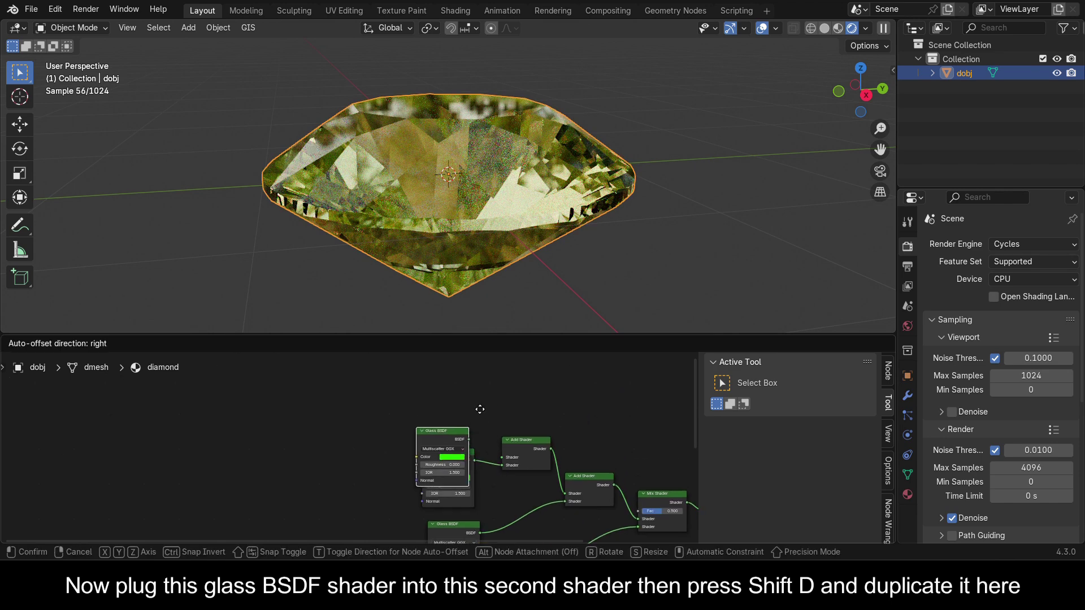
{"action": "left_click", "coordinate": [495, 398]}
{"action": "left_click_drag", "start_coordinate": [452, 455], "coordinate": [459, 460]}
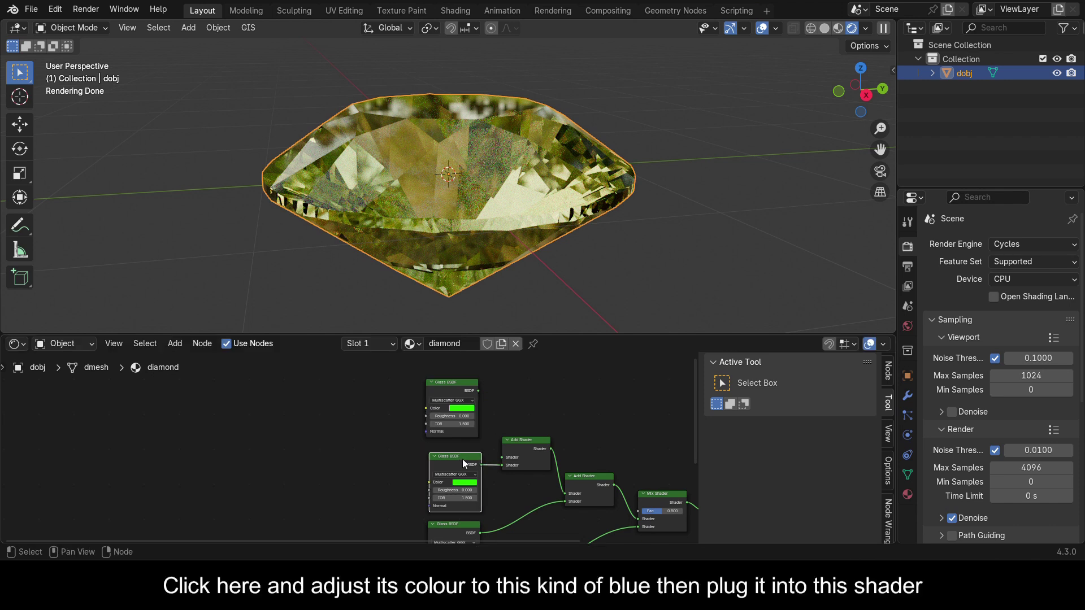
{"action": "left_click", "coordinate": [456, 409]}
{"action": "left_click_drag", "start_coordinate": [459, 309], "coordinate": [496, 299]}
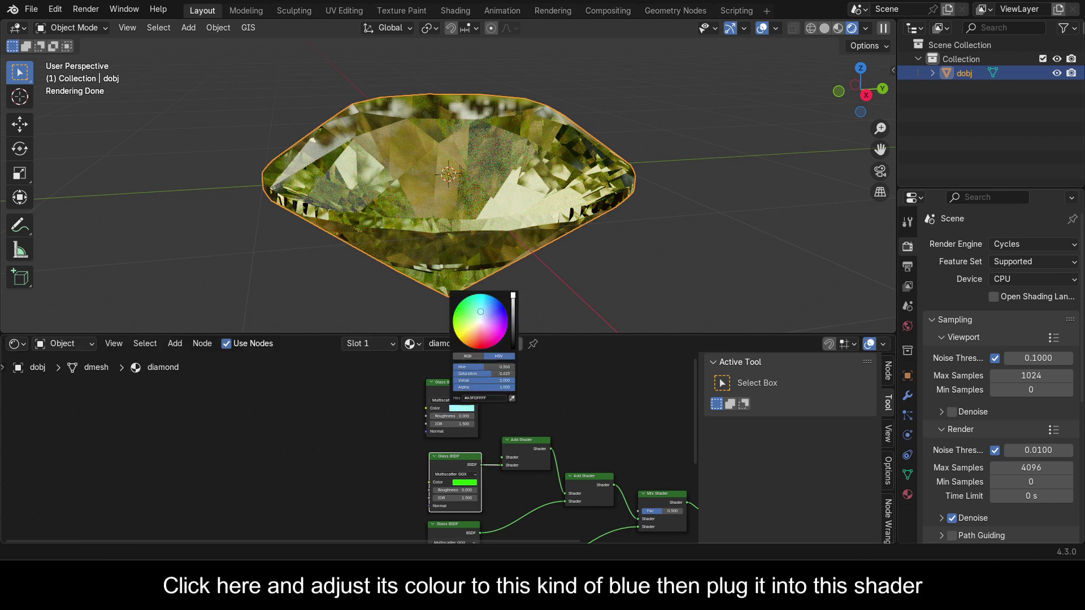
{"action": "scroll", "coordinate": [508, 395], "scroll_direction": "up", "scroll_amount": 2}
{"action": "left_click_drag", "start_coordinate": [526, 370], "coordinate": [533, 383]}
{"action": "left_click_drag", "start_coordinate": [546, 444], "coordinate": [551, 453]}
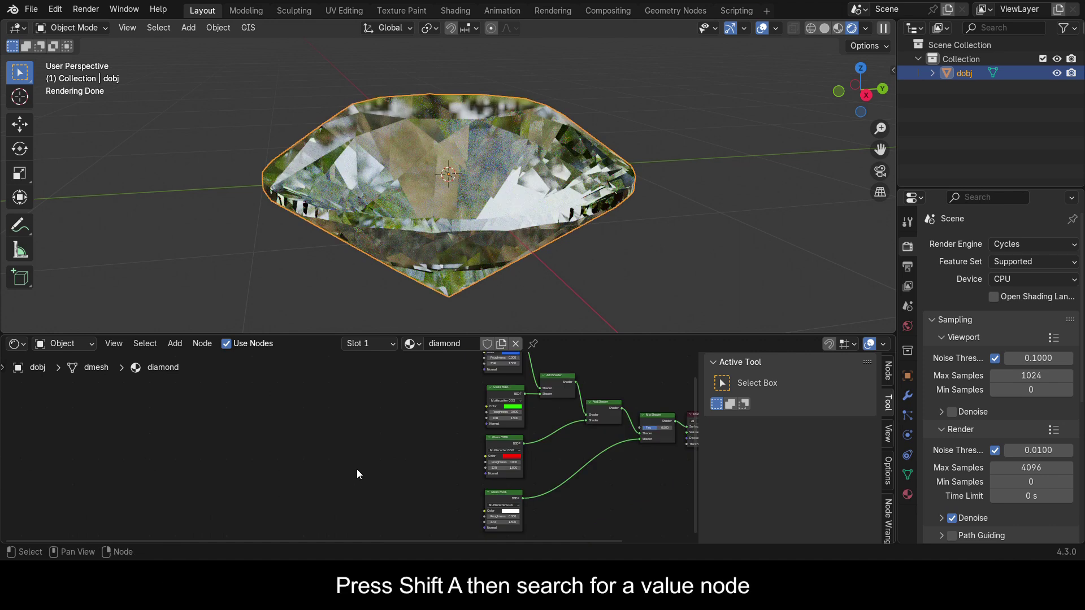
{"action": "key", "text": "shift+a"}
- Add a Value node left of the glass nodes and link it to a Glass BSDF's IOR
{"action": "left_click", "coordinate": [298, 370]}
{"action": "type", "text": "val"}
{"action": "left_click", "coordinate": [395, 399]}
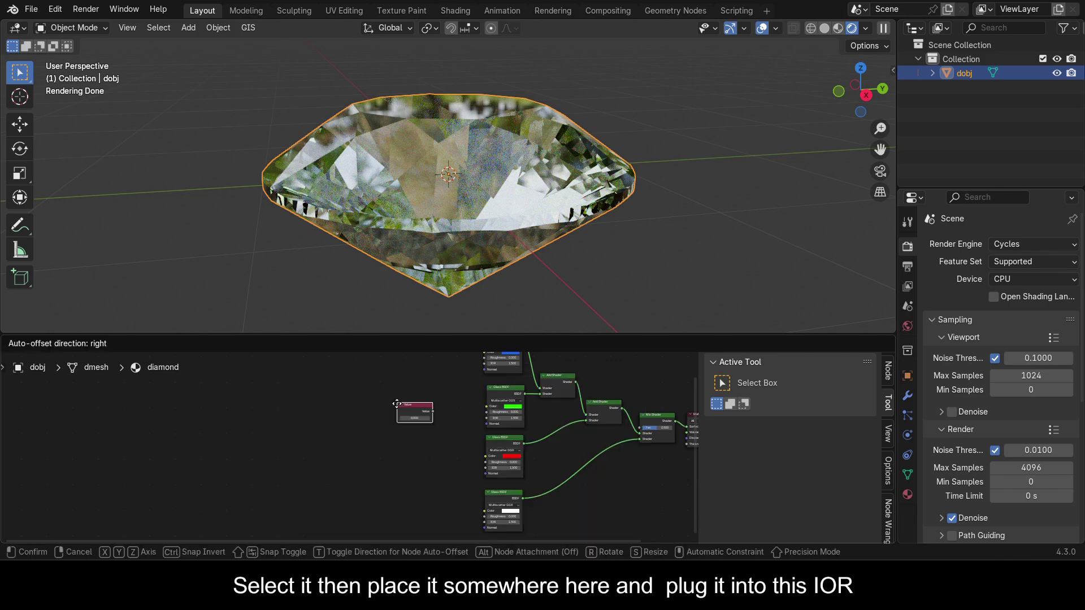
{"action": "left_click", "coordinate": [324, 459]}
{"action": "scroll", "coordinate": [497, 516], "scroll_direction": "up", "scroll_amount": 3}
{"action": "left_click_drag", "start_coordinate": [369, 403], "coordinate": [618, 502]}
- Set the Value to 1.200 and connect it to the remaining Glass BSDF IOR inputs
{"action": "scroll", "coordinate": [319, 432], "scroll_direction": "down", "scroll_amount": 1}
{"action": "left_click_drag", "start_coordinate": [319, 433], "coordinate": [364, 455]}
{"action": "scroll", "coordinate": [302, 403], "scroll_direction": "down", "scroll_amount": 2}
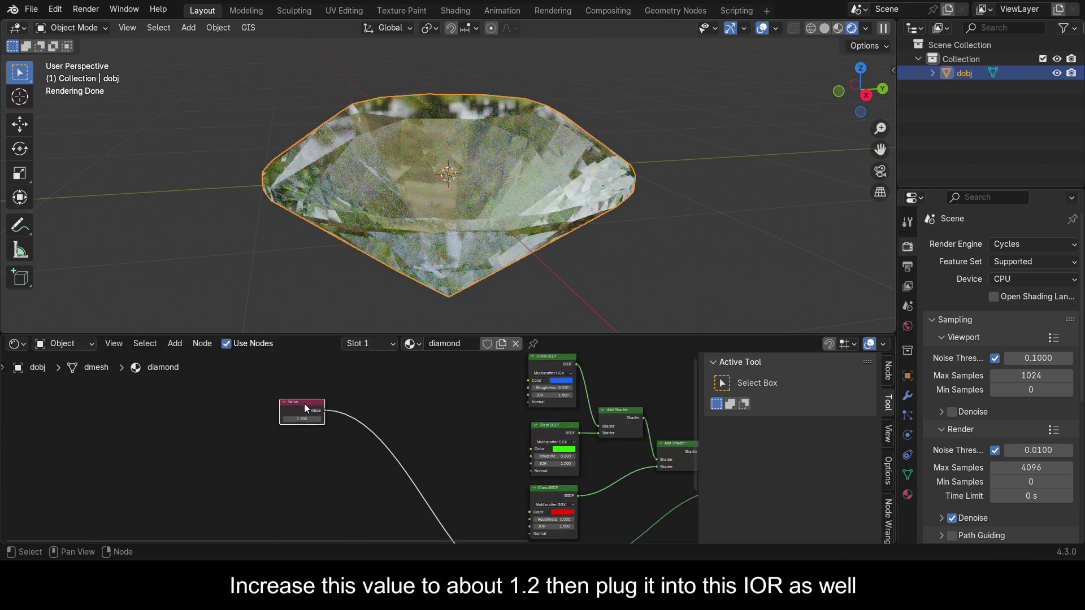
{"action": "left_click_drag", "start_coordinate": [325, 410], "coordinate": [531, 394]}
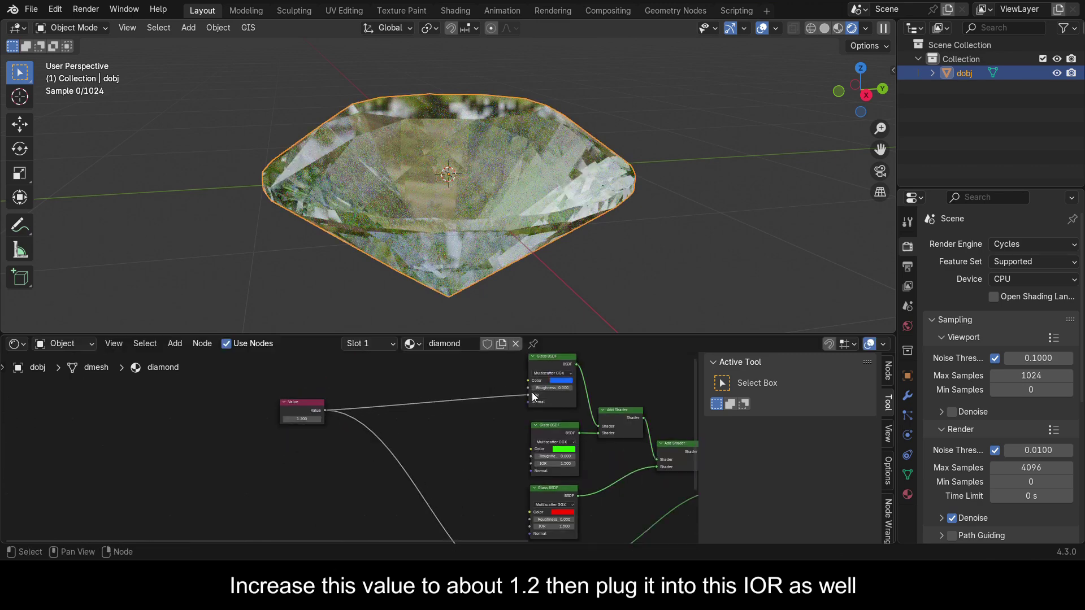
{"action": "left_click_drag", "start_coordinate": [324, 409], "coordinate": [534, 463]}
{"action": "scroll", "coordinate": [429, 424], "scroll_direction": "down", "scroll_amount": 1}
{"action": "left_click_drag", "start_coordinate": [313, 383], "coordinate": [527, 492]}
{"action": "scroll", "coordinate": [519, 492], "scroll_direction": "down", "scroll_amount": 1}
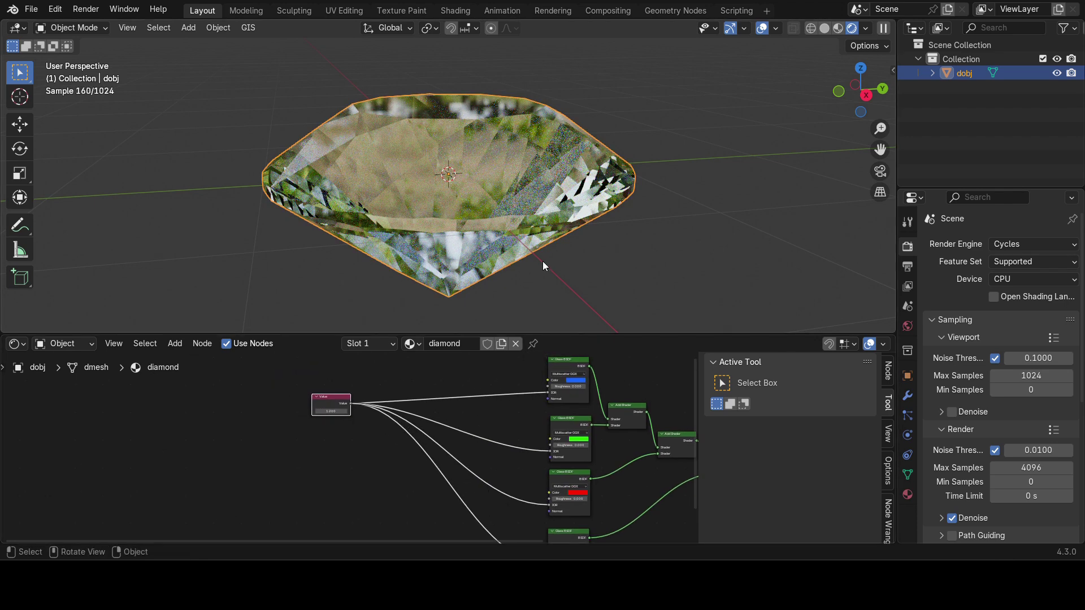
{"action": "scroll", "coordinate": [395, 446], "scroll_direction": "up", "scroll_amount": 1}
- Duplicate the Value node and place the copy below the original
{"action": "key", "text": "shift"}
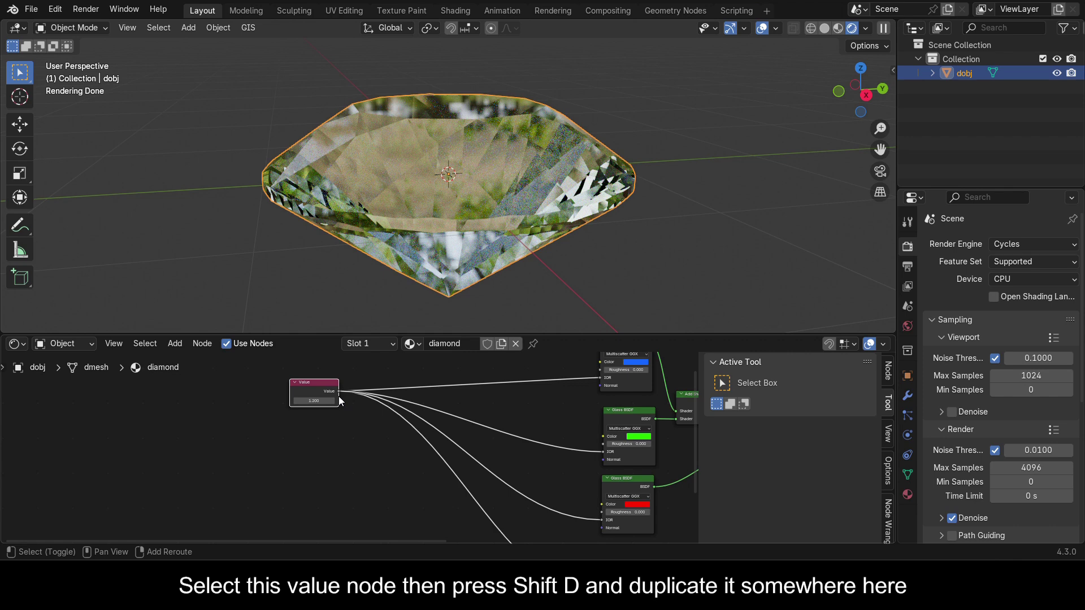
{"action": "key", "text": "shift+d"}
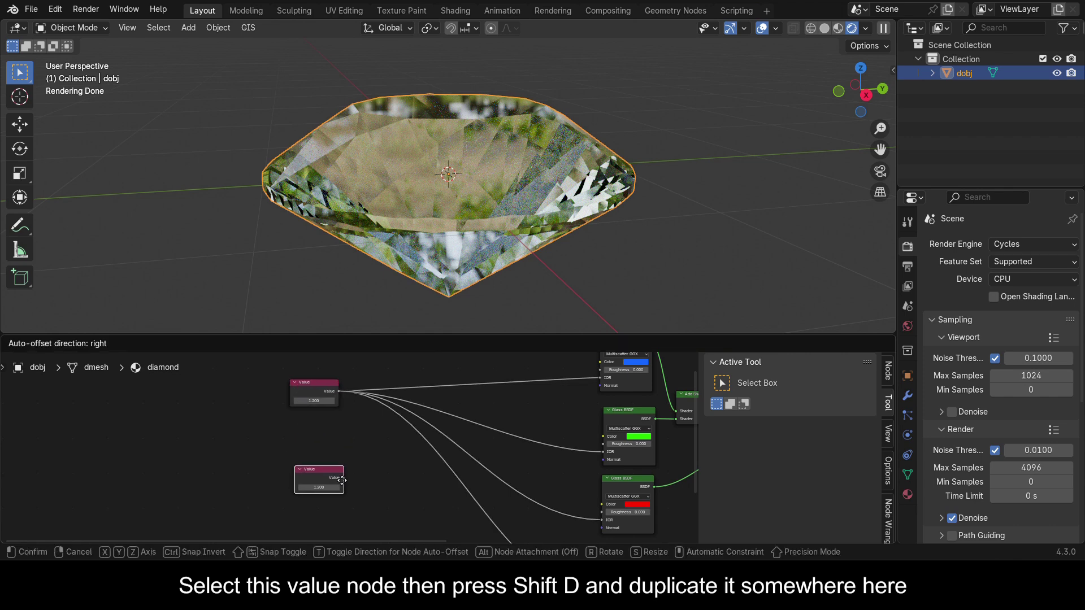
{"action": "left_click", "coordinate": [346, 483]}
{"action": "scroll", "coordinate": [362, 452], "scroll_direction": "down", "scroll_amount": 2}
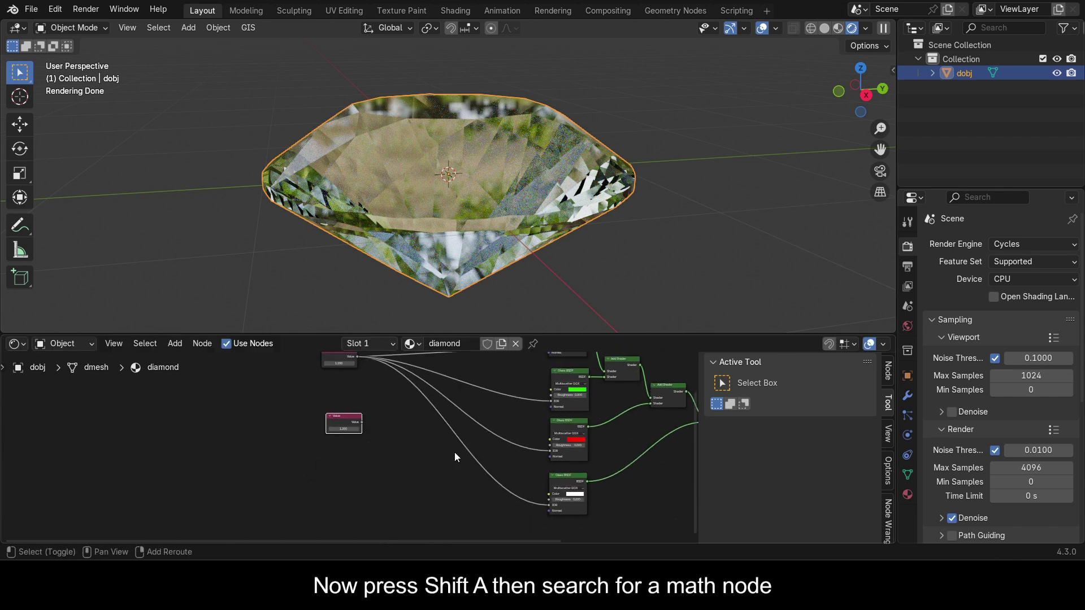
- Insert an Add math node on the green glass IOR link, with the lower Value node feeding its second input
{"action": "key", "text": "shift+a"}
{"action": "left_click", "coordinate": [392, 370]}
{"action": "type", "text": "math"}
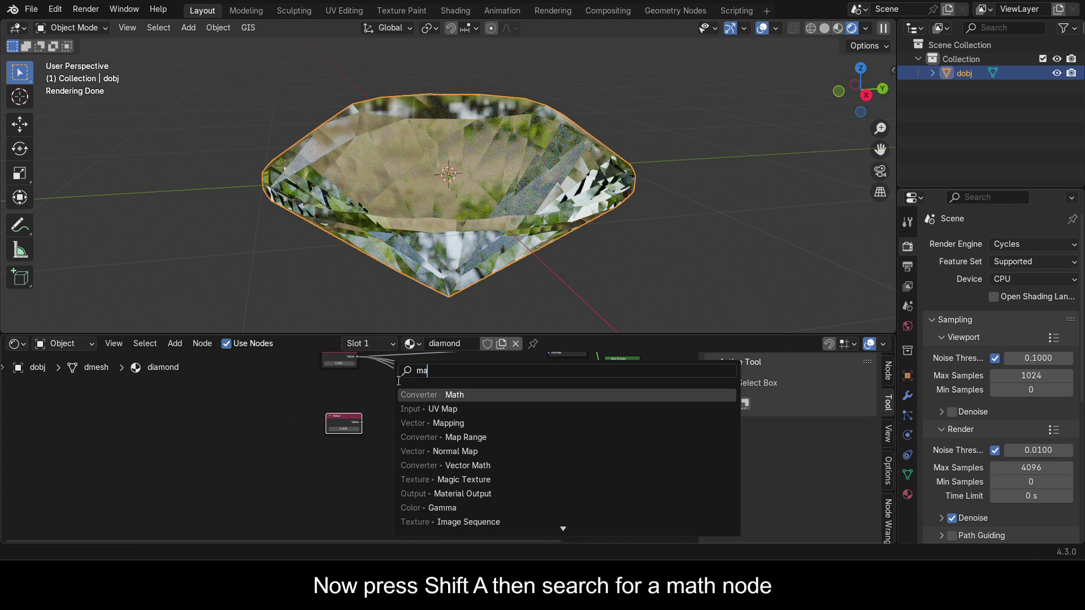
{"action": "left_click", "coordinate": [463, 395]}
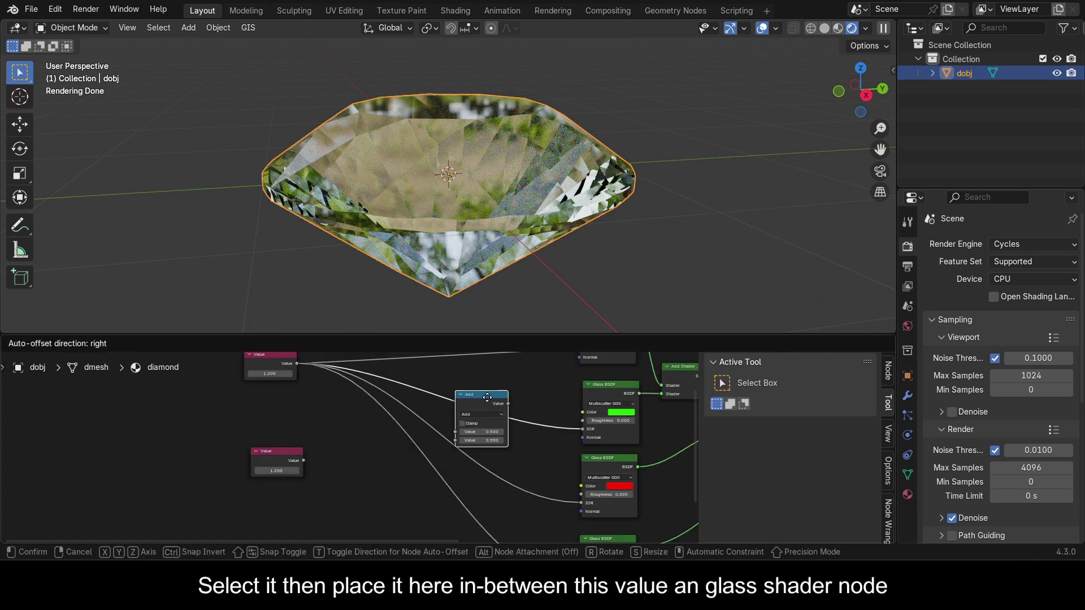
{"action": "left_click", "coordinate": [493, 394]}
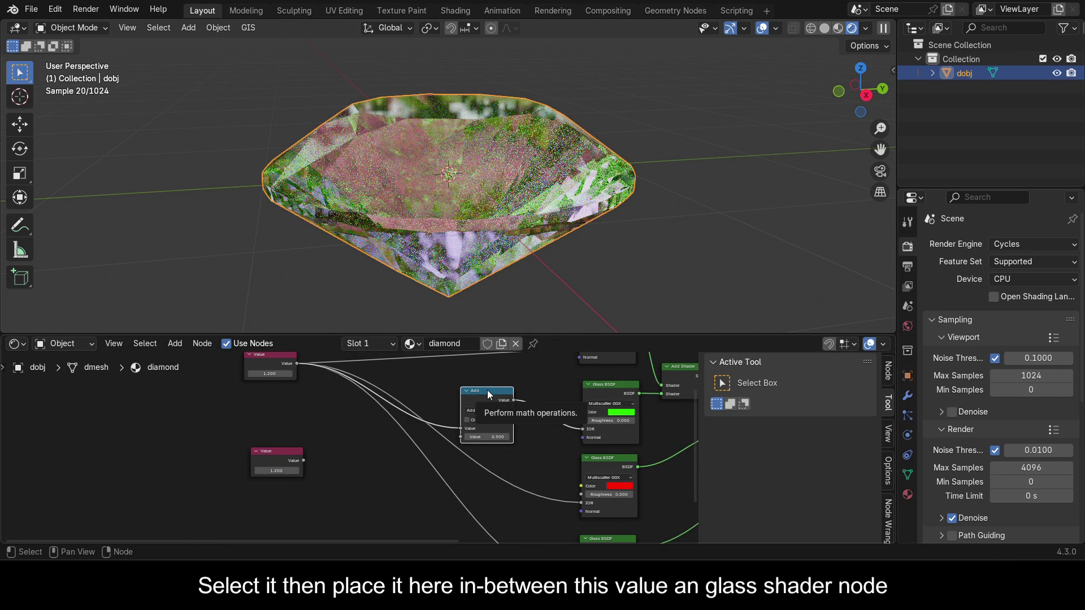
{"action": "left_click_drag", "start_coordinate": [486, 389], "coordinate": [495, 380]}
{"action": "left_click_drag", "start_coordinate": [303, 460], "coordinate": [474, 432]}
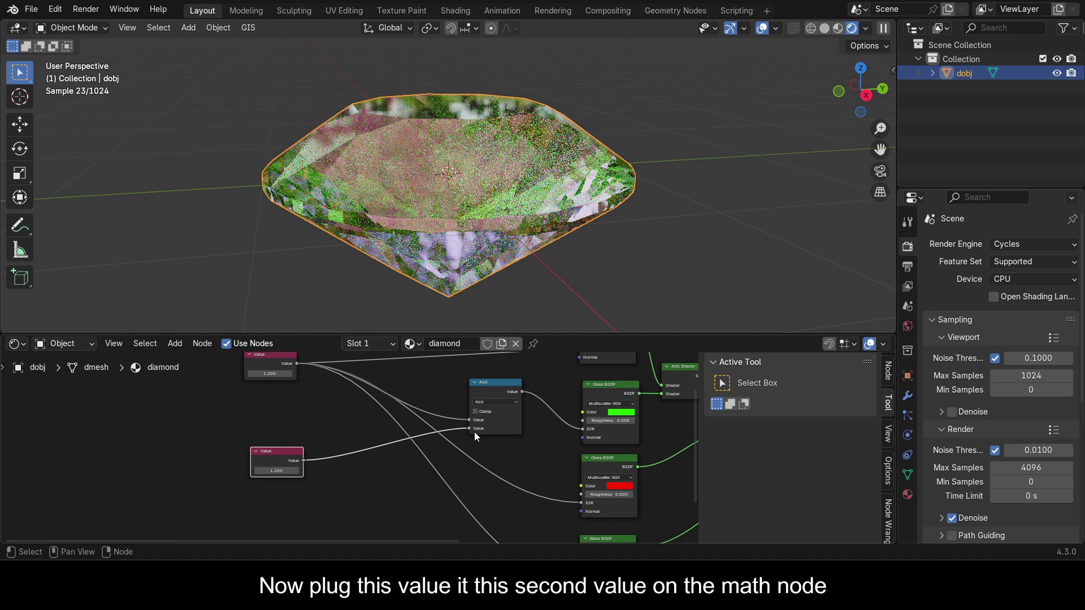
{"action": "scroll", "coordinate": [476, 431], "scroll_direction": "down", "scroll_amount": 1}
{"action": "left_click", "coordinate": [490, 376]}
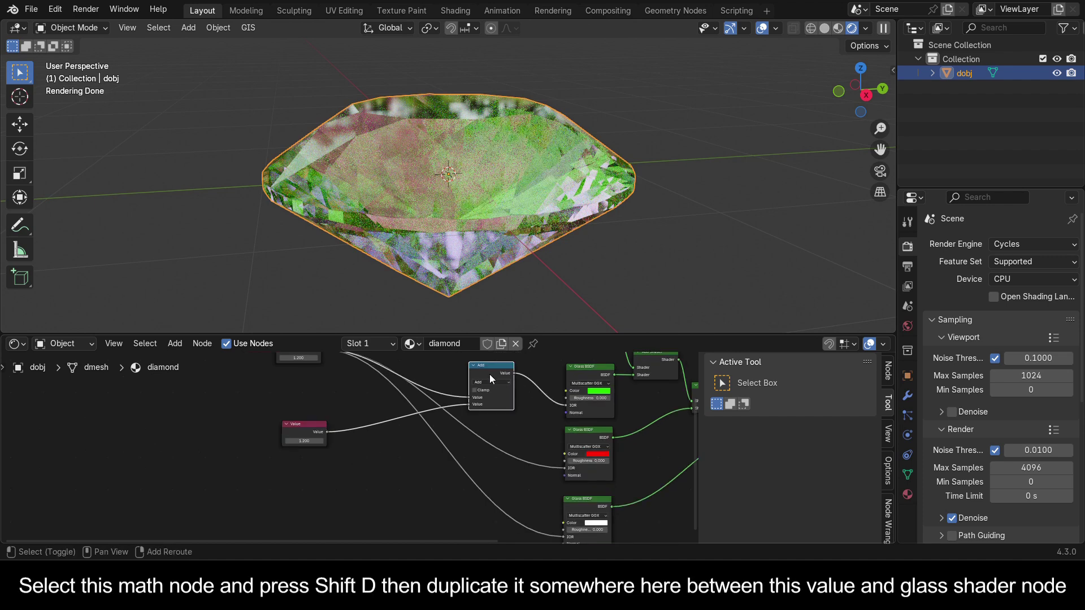
- Put a copy of the Add node on the red glass IOR link, with the lower Value node feeding its second input
{"action": "key", "text": "shift+d"}
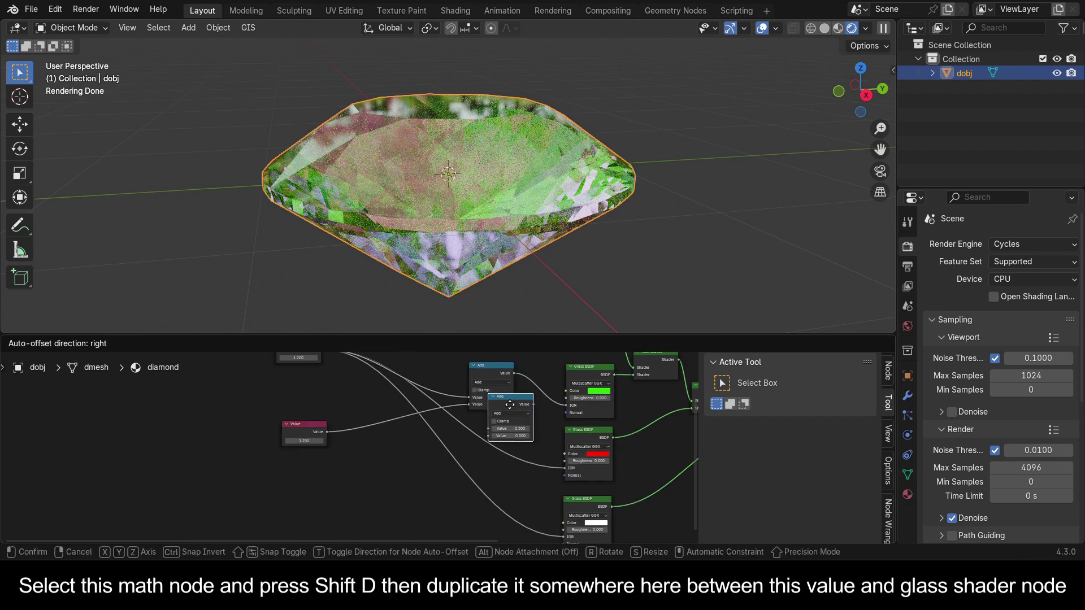
{"action": "left_click", "coordinate": [512, 434]}
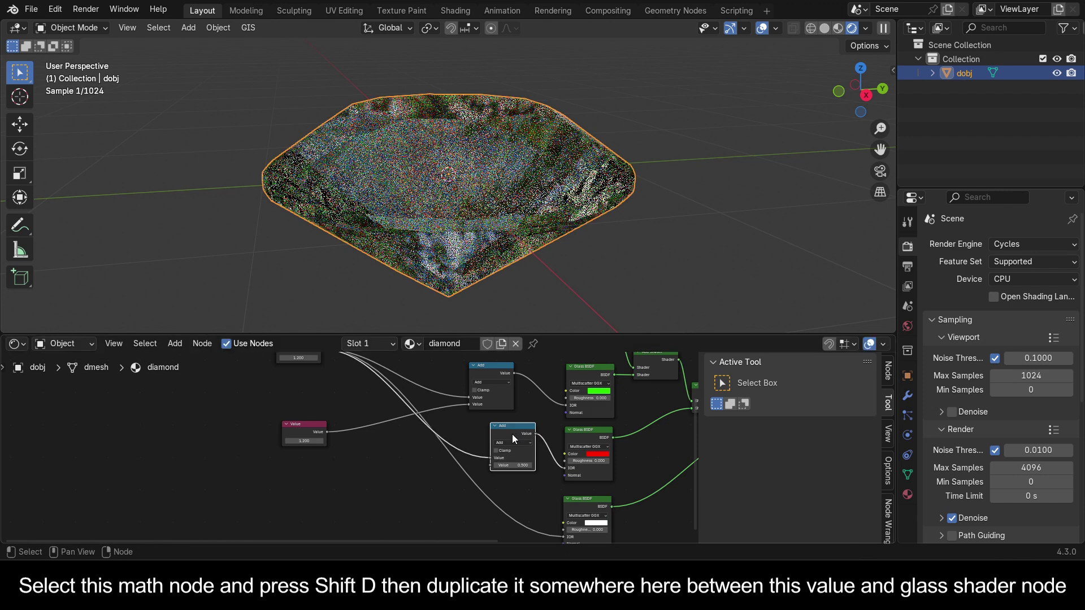
{"action": "scroll", "coordinate": [402, 450], "scroll_direction": "down", "scroll_amount": 1}
{"action": "left_click_drag", "start_coordinate": [342, 446], "coordinate": [494, 439]}
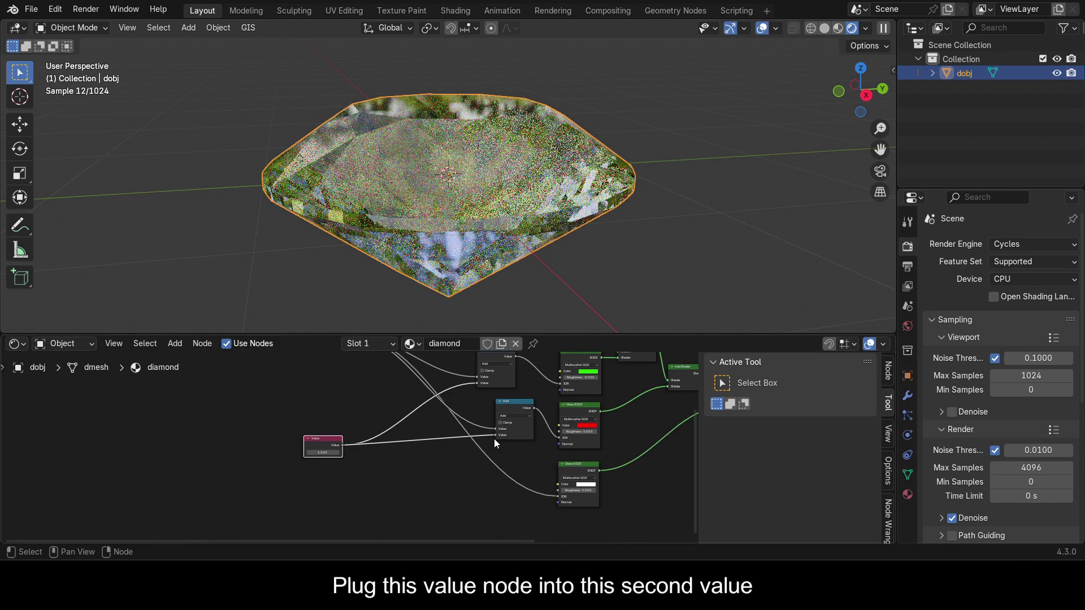
- Insert another Add node copy on the lower Value node's link
{"action": "left_click", "coordinate": [515, 408]}
{"action": "key", "text": "shift+d"}
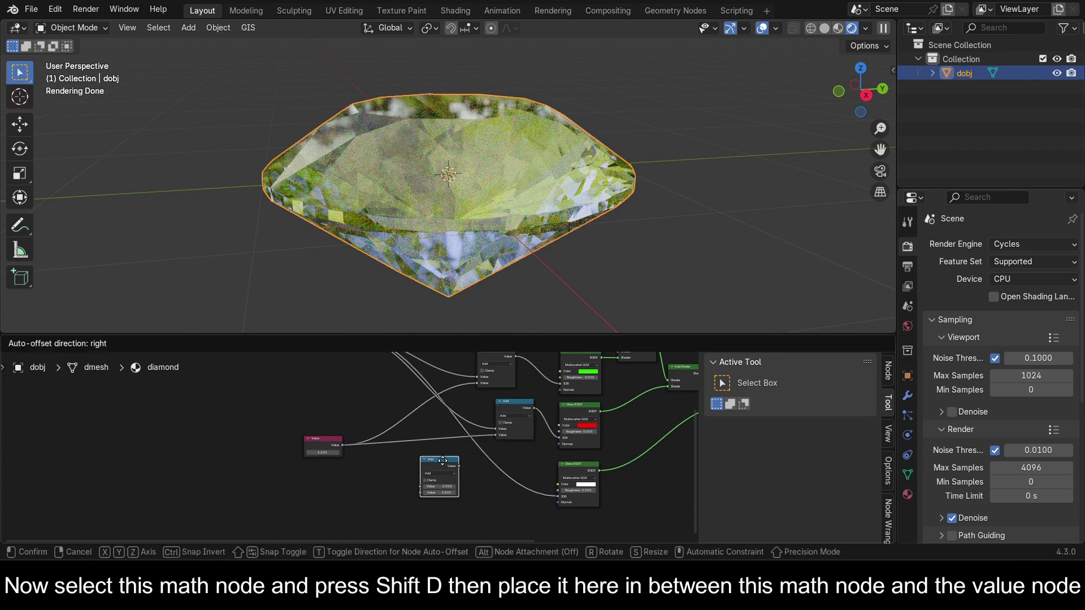
{"action": "left_click", "coordinate": [436, 436]}
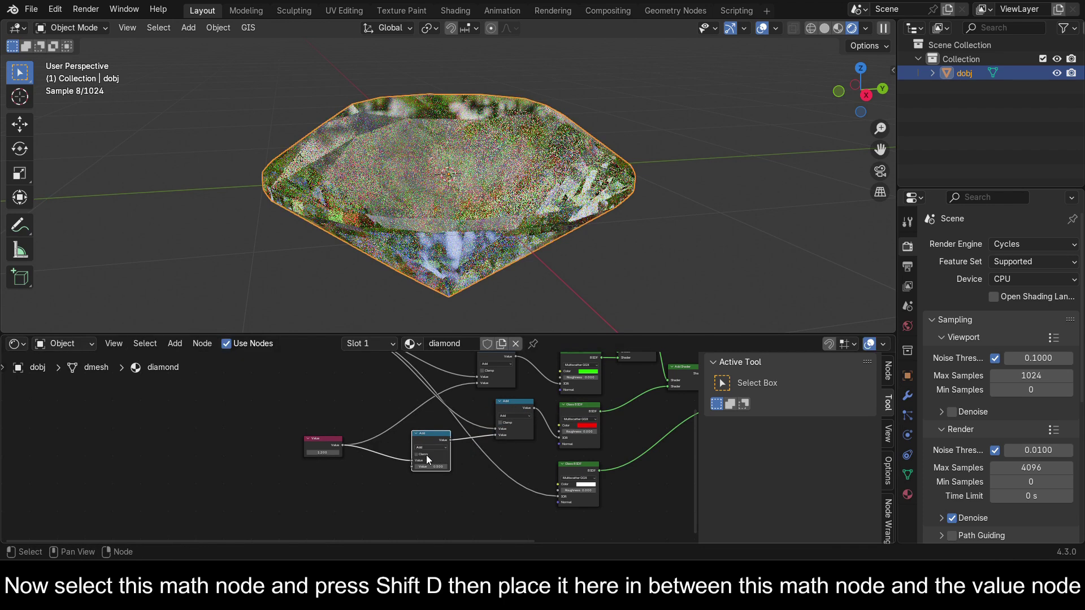
{"action": "scroll", "coordinate": [439, 443], "scroll_direction": "up", "scroll_amount": 3}
- Switch the newest math node to Multiply and raise its second value
{"action": "left_click", "coordinate": [413, 446]}
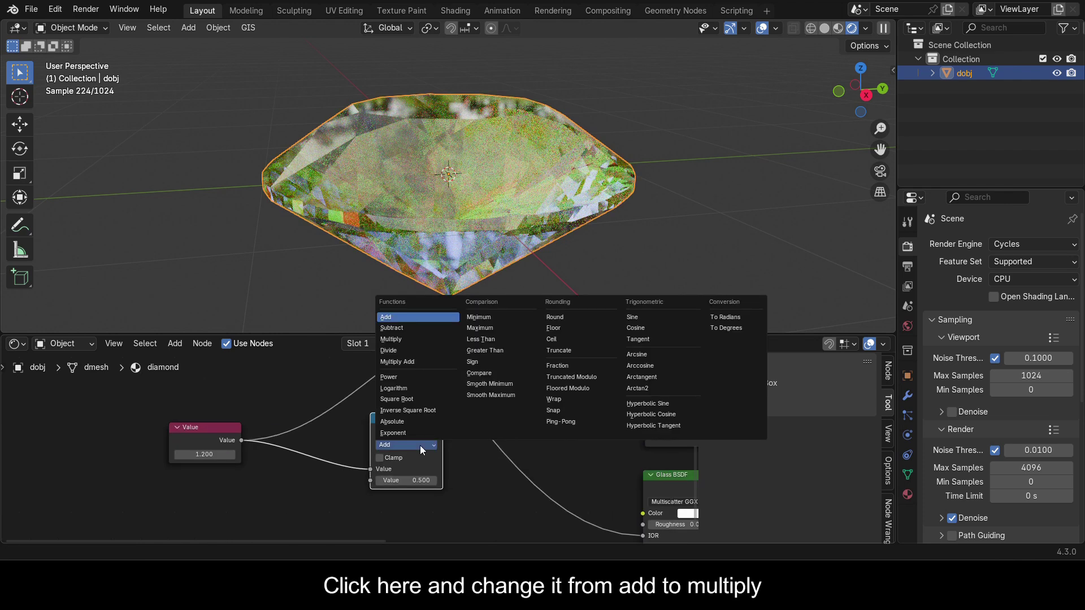
{"action": "left_click", "coordinate": [410, 342]}
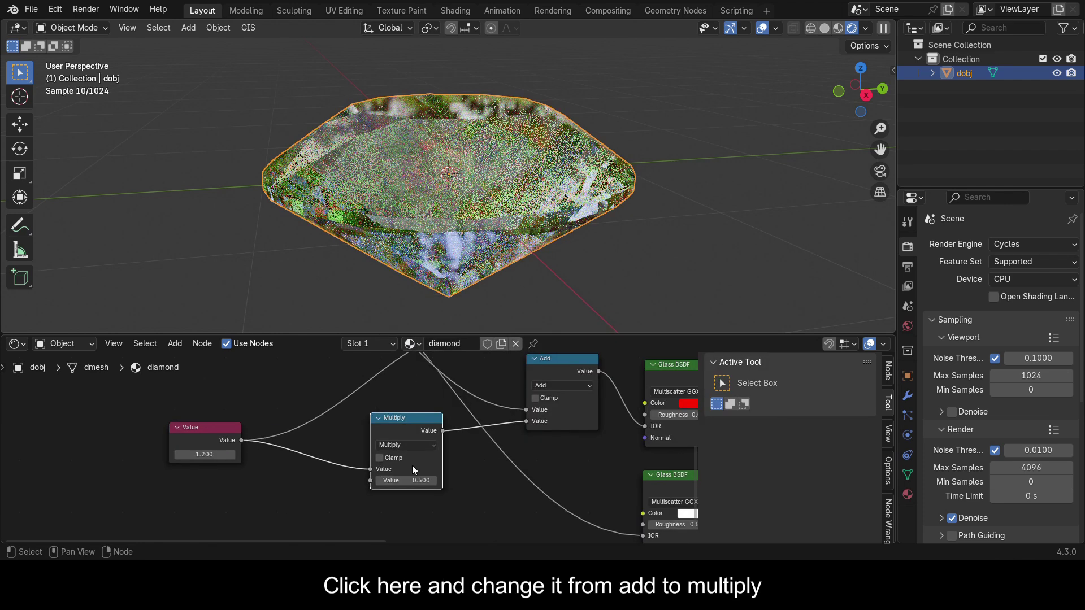
{"action": "left_click_drag", "start_coordinate": [407, 480], "coordinate": [435, 477]}
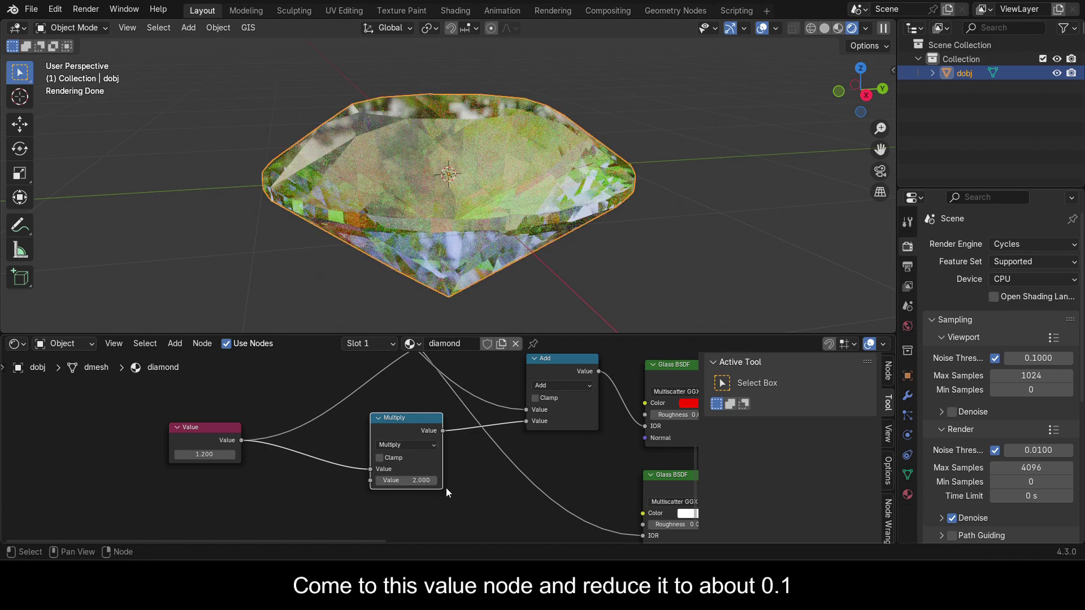
- Set one Value node to 0.100 and the main IOR Value node to 2.400
{"action": "mouse_move", "coordinate": [177, 455]}
{"action": "left_mouse_down"}
{"action": "mouse_move", "coordinate": [141, 456]}
{"action": "mouse_move", "coordinate": [158, 454]}
{"action": "left_mouse_up"}
{"action": "scroll", "coordinate": [497, 486], "scroll_direction": "down", "scroll_amount": 1}
{"action": "middle_click_drag", "start_coordinate": [497, 487], "coordinate": [310, 371]}
{"action": "scroll", "coordinate": [311, 372], "scroll_direction": "up", "scroll_amount": 3}
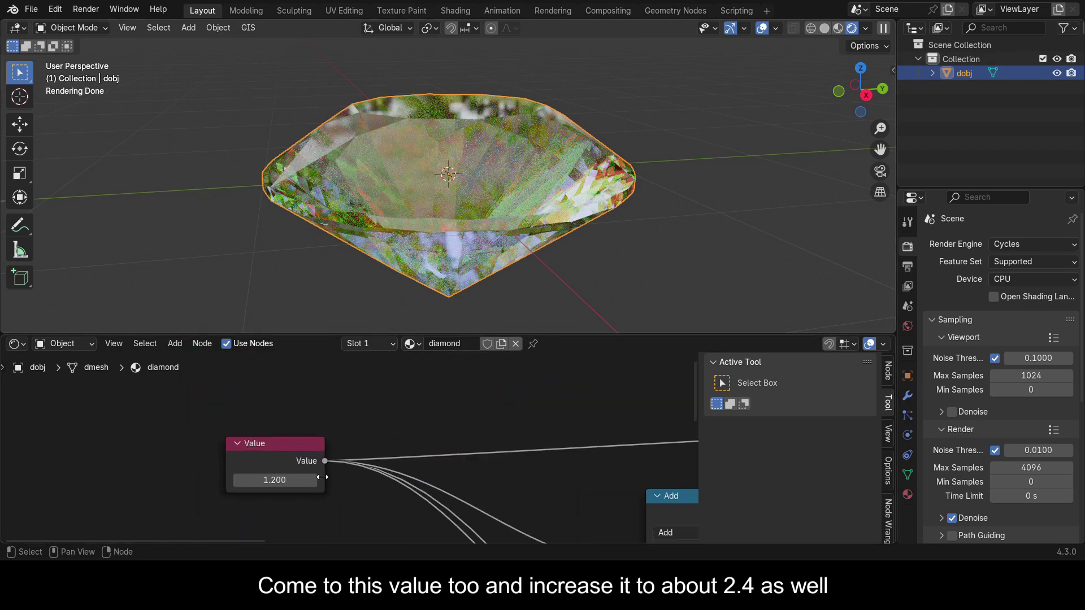
{"action": "left_click", "coordinate": [311, 480]}
{"action": "left_click", "coordinate": [311, 479]}
{"action": "left_click", "coordinate": [312, 480]}
{"action": "left_click", "coordinate": [312, 480]}
{"action": "left_click", "coordinate": [312, 479]}
{"action": "left_click", "coordinate": [312, 480]}
{"action": "left_click", "coordinate": [311, 479]}
{"action": "left_click", "coordinate": [312, 480]}
{"action": "left_click", "coordinate": [312, 480]}
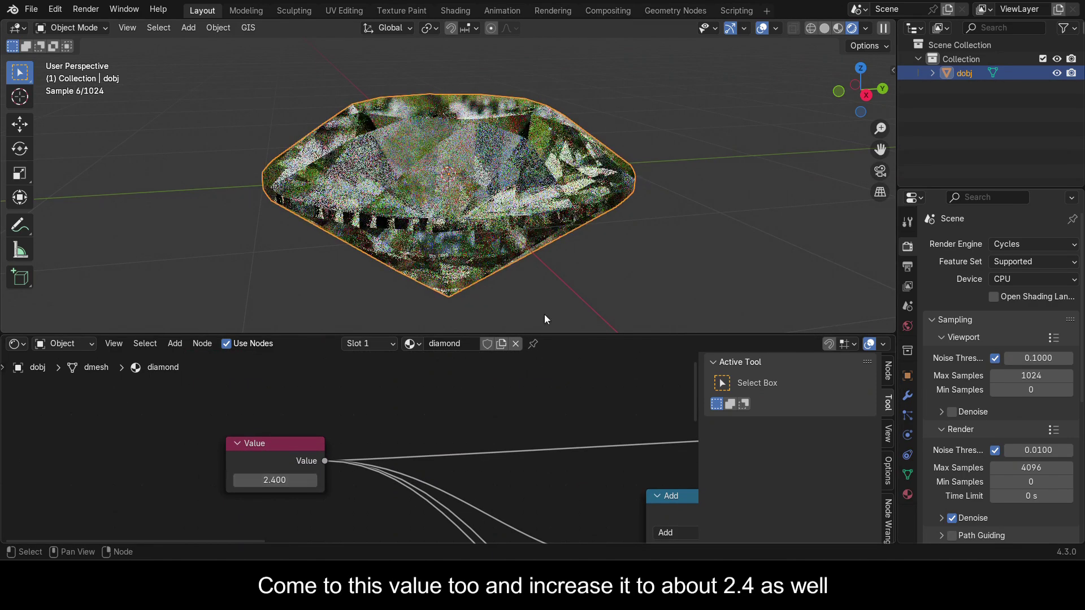
- Select the Mix Shader and Material Output nodes
{"action": "middle_click_drag", "start_coordinate": [598, 277], "coordinate": [567, 293]}
{"action": "scroll", "coordinate": [544, 446], "scroll_direction": "down", "scroll_amount": 5}
{"action": "left_click_drag", "start_coordinate": [432, 384], "coordinate": [501, 443]}
- Move the Mix Shader and Material Output nodes further right to make room
{"action": "key", "text": "g"}
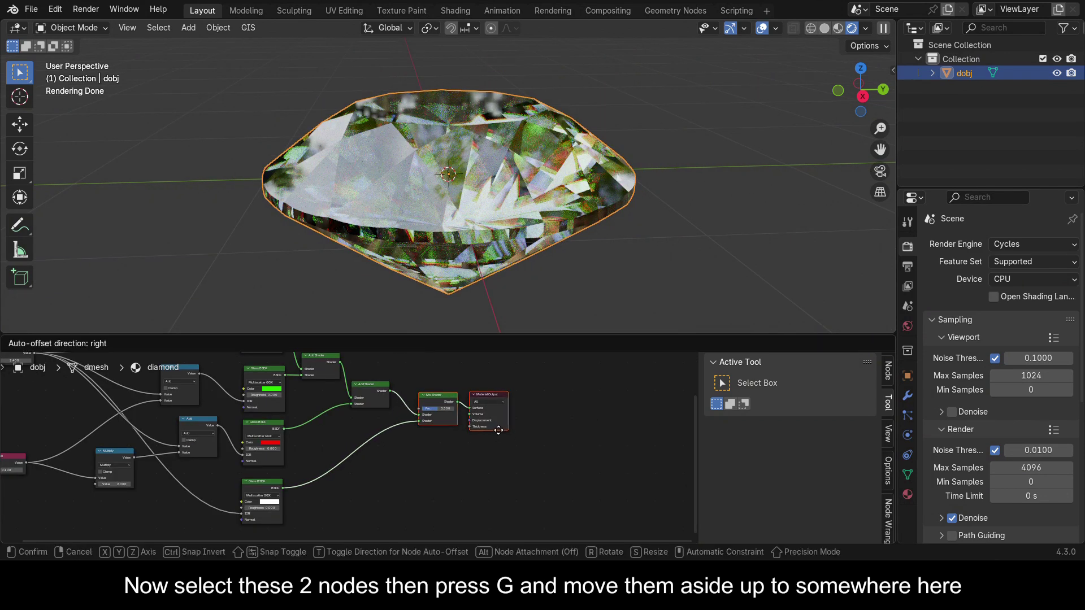
{"action": "left_click", "coordinate": [535, 431]}
{"action": "middle_click_drag", "start_coordinate": [475, 457], "coordinate": [494, 510]}
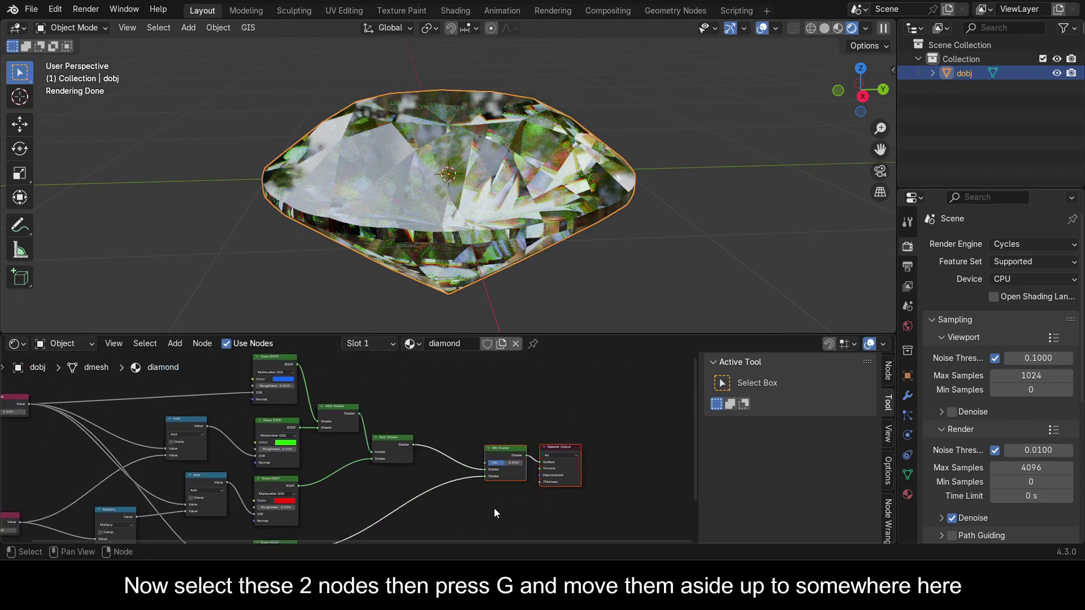
{"action": "scroll", "coordinate": [446, 437], "scroll_direction": "up", "scroll_amount": 3}
- Add a Light Path node and connect Is Transmission Ray to the Mix Shader factor
{"action": "key", "text": "shift+a"}
{"action": "type", "text": "light path"}
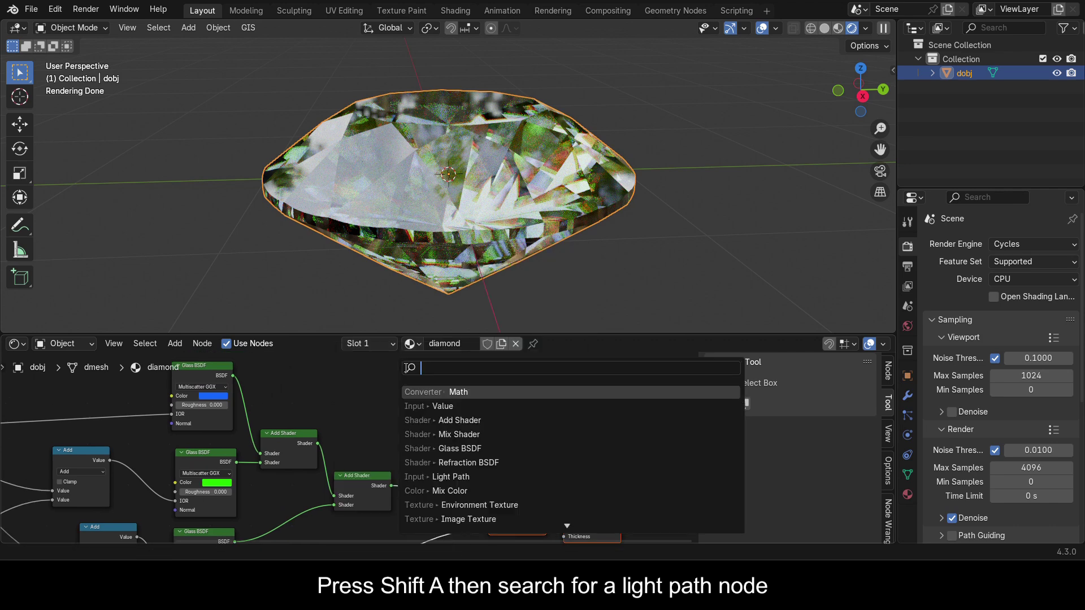
{"action": "key", "text": "Return"}
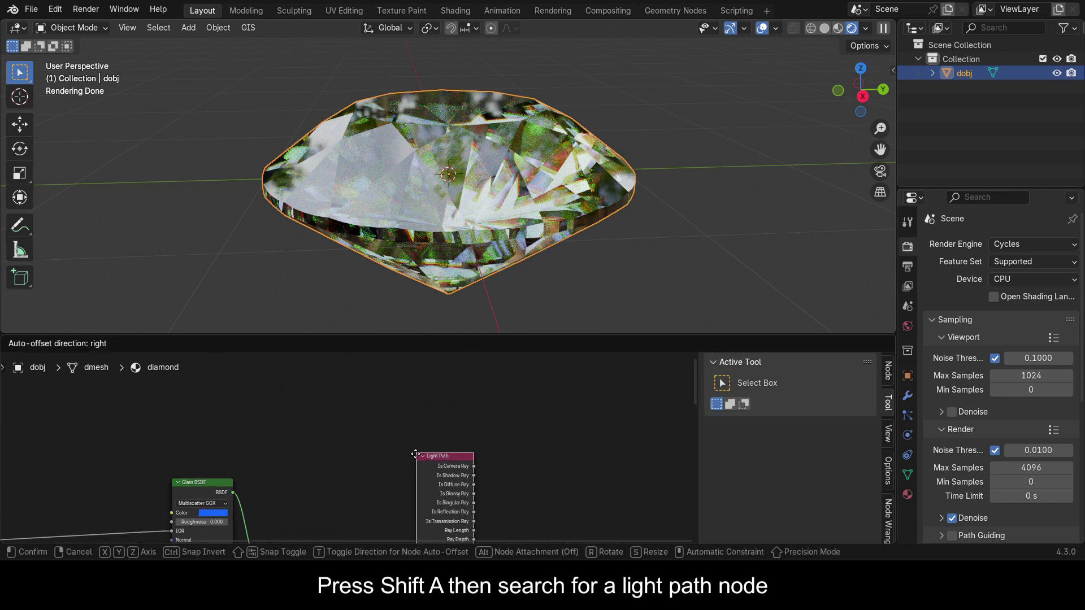
{"action": "left_click", "coordinate": [402, 384]}
{"action": "scroll", "coordinate": [517, 417], "scroll_direction": "up", "scroll_amount": 1}
{"action": "left_click_drag", "start_coordinate": [517, 394], "coordinate": [560, 515]}
{"action": "scroll", "coordinate": [532, 463], "scroll_direction": "down", "scroll_amount": 1}
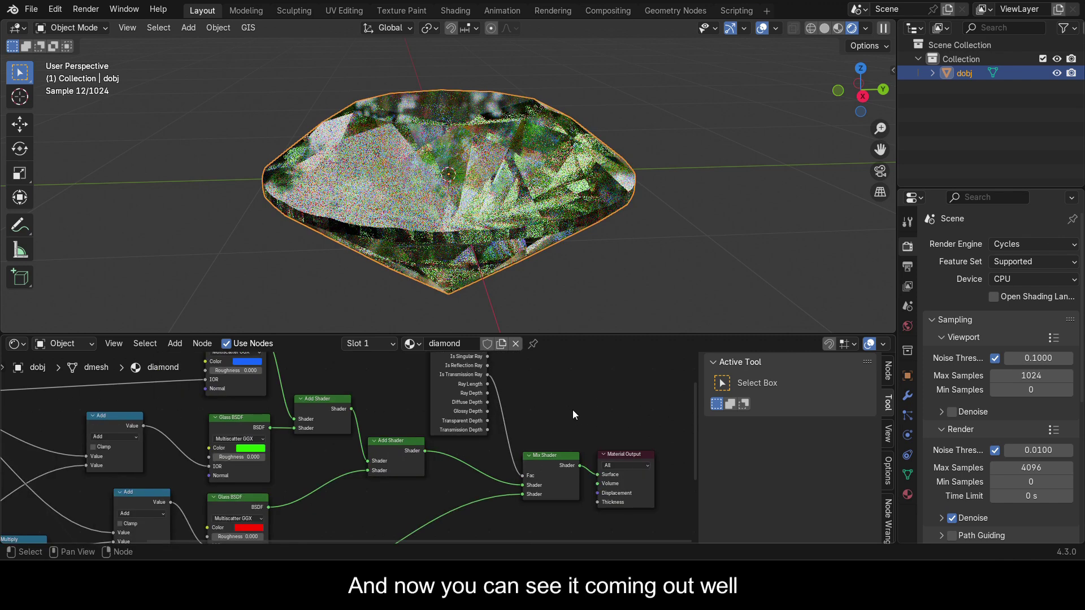
{"action": "scroll", "coordinate": [569, 413], "scroll_direction": "down", "scroll_amount": 1}
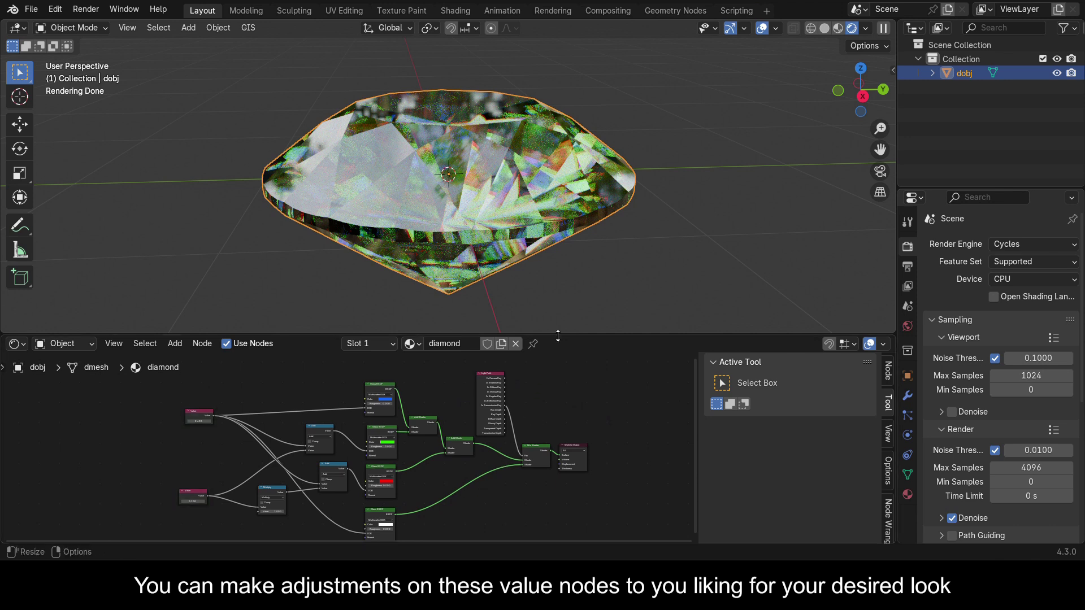
- Enlarge the node editor, then add an Area light and raise it along Z
{"action": "left_click_drag", "start_coordinate": [557, 336], "coordinate": [569, 273]}
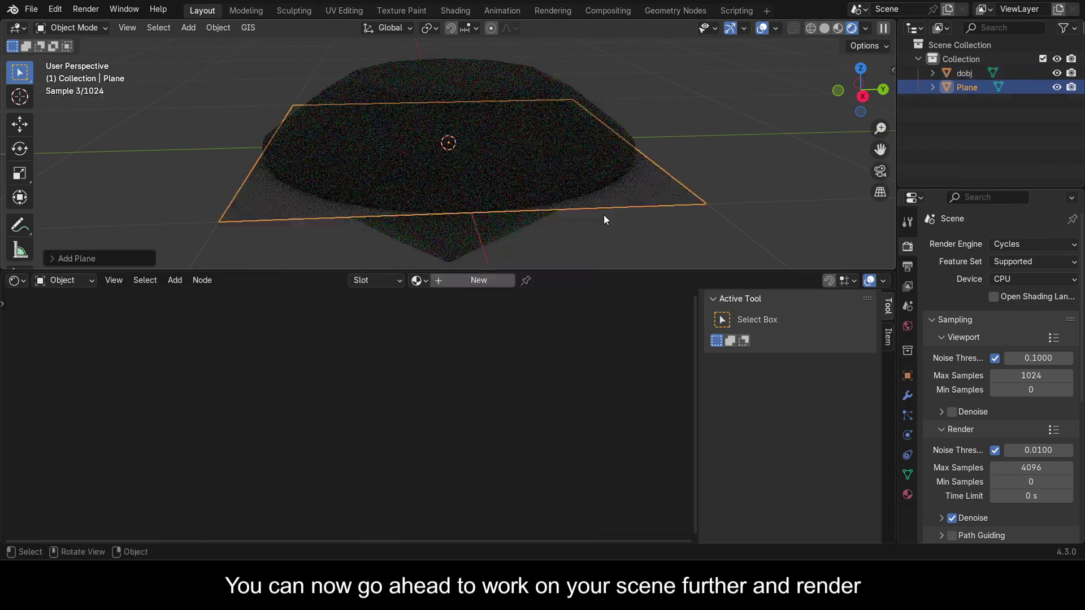
{"action": "key", "text": "shift+a"}
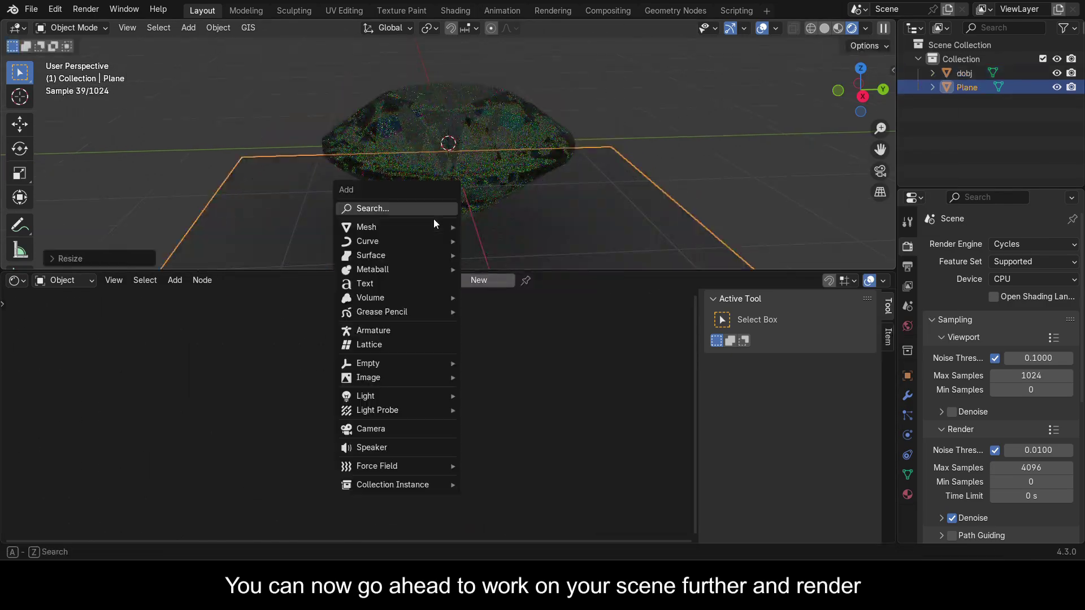
{"action": "left_click", "coordinate": [497, 437]}
{"action": "key", "text": "g"}
{"action": "key", "text": "z"}
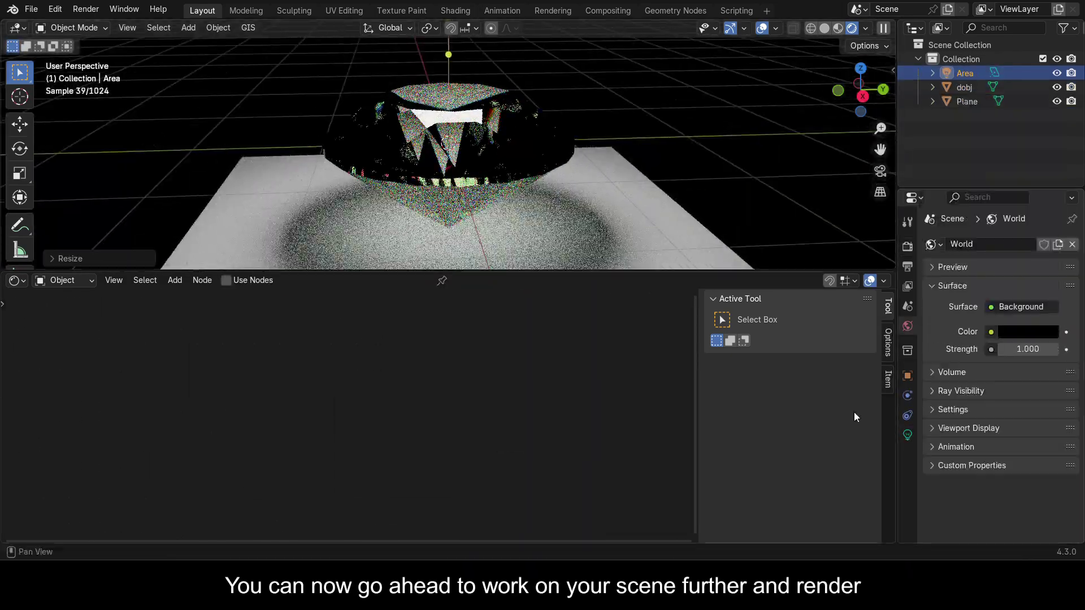
{"action": "key", "text": "s"}
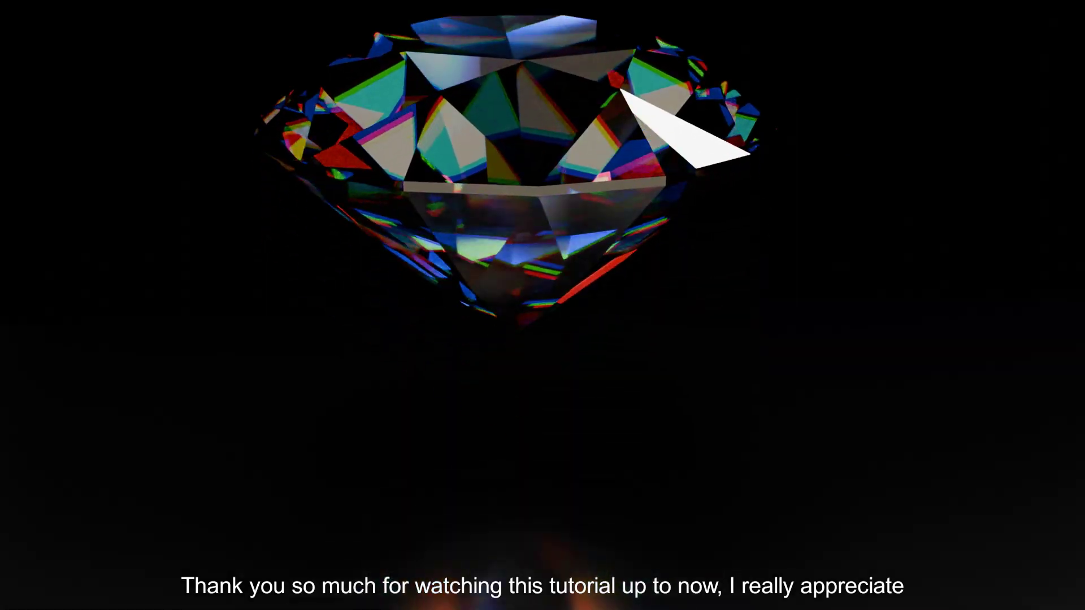